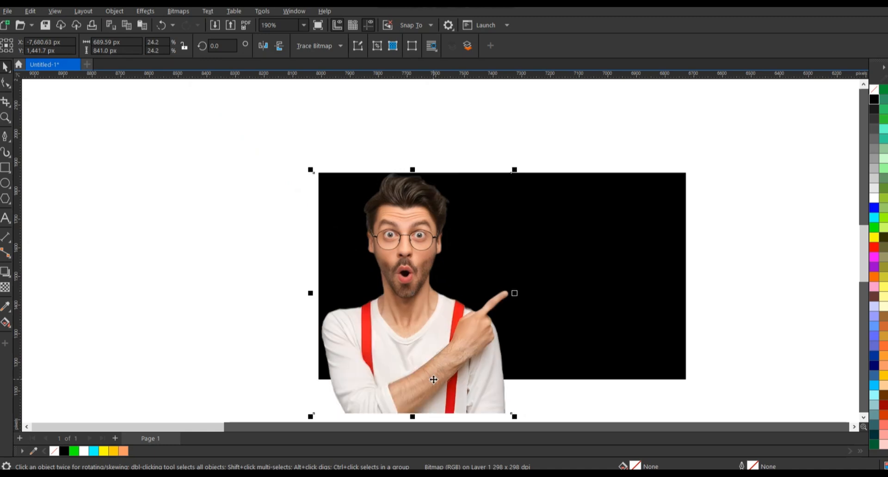
PowerClip the cut-out photo of the man inside the black rectangle
{"action": "right_click", "coordinate": [423, 339]}
{"action": "left_click", "coordinate": [450, 176]}
{"action": "left_click", "coordinate": [623, 200]}
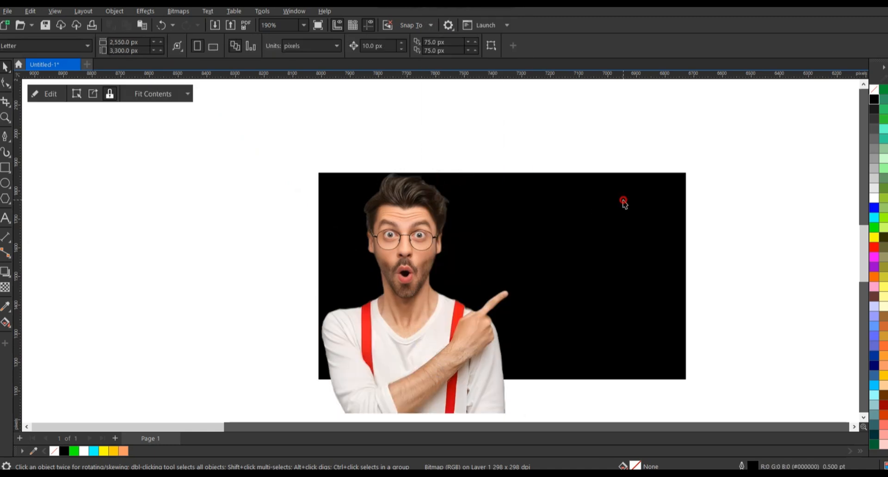
{"action": "left_click", "coordinate": [500, 128]}
{"action": "scroll", "coordinate": [371, 194], "scroll_direction": "down", "scroll_amount": 1}
{"action": "scroll", "coordinate": [363, 210], "scroll_direction": "up", "scroll_amount": 2}
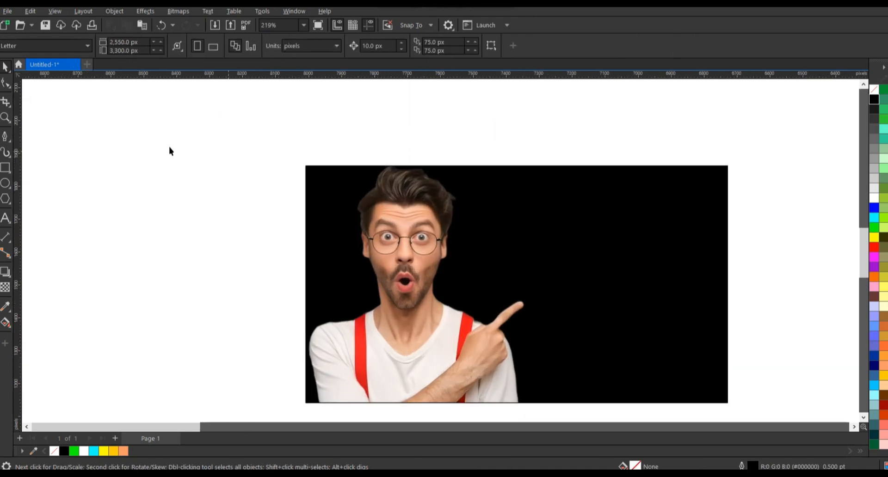
Draw a circle about 374 px wide over the man's face and give it a green fill with no outline
{"action": "left_click", "coordinate": [5, 184]}
{"action": "left_click_drag", "start_coordinate": [350, 218], "coordinate": [480, 349]}
{"action": "key", "text": "space"}
{"action": "left_click_drag", "start_coordinate": [404, 289], "coordinate": [390, 272]}
{"action": "left_click", "coordinate": [873, 228]}
{"action": "right_click", "coordinate": [873, 90]}
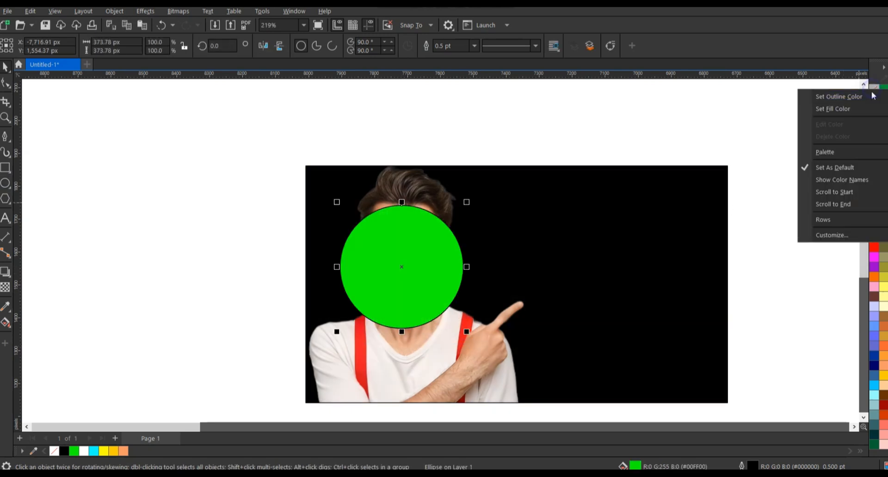
{"action": "left_click", "coordinate": [866, 96]}
Draw a straight line from top to bottom through the green circle and centre it on the circle
{"action": "left_click", "coordinate": [6, 138]}
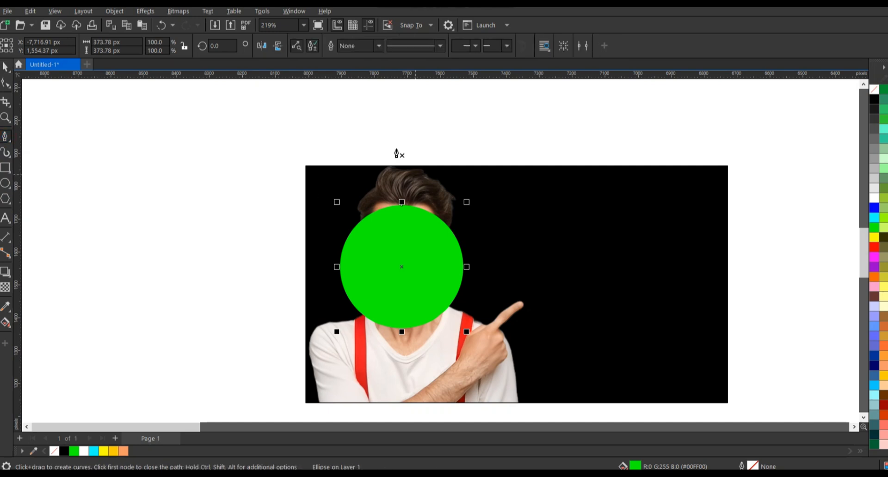
{"action": "left_click", "coordinate": [396, 147]}
{"action": "left_click", "coordinate": [402, 364]}
{"action": "key", "text": "space"}
{"action": "left_click", "coordinate": [422, 280], "text": "shift"}
{"action": "key", "text": "c"}
{"action": "left_click", "coordinate": [351, 111]}
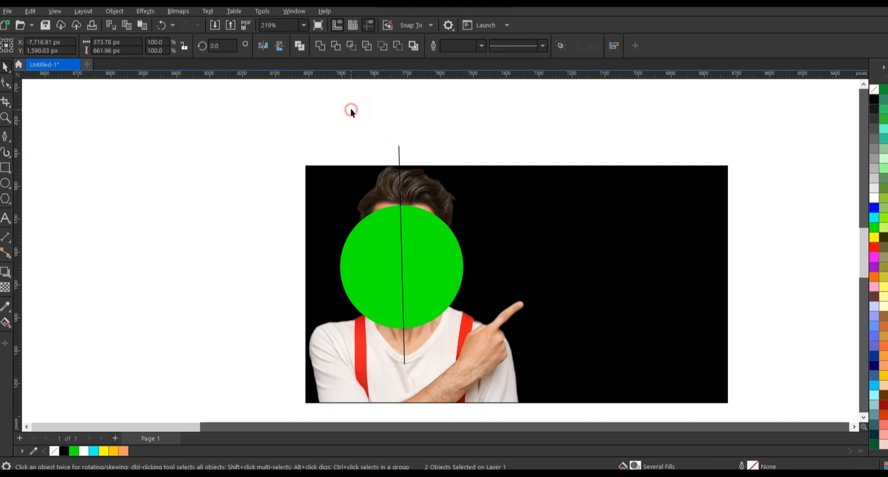
Split the green circle into two halves along the line
{"action": "left_click_drag", "start_coordinate": [376, 106], "coordinate": [415, 372]}
{"action": "left_click", "coordinate": [424, 283], "text": "shift"}
{"action": "left_click", "coordinate": [364, 113]}
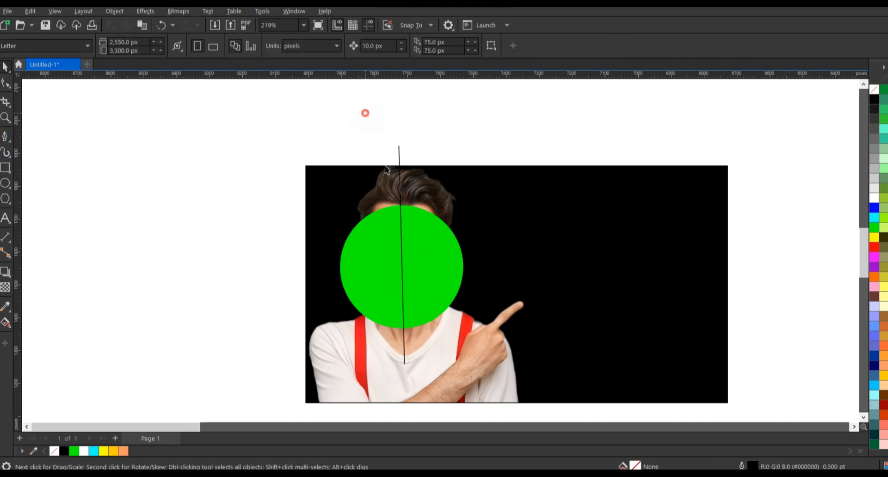
{"action": "left_click", "coordinate": [415, 263]}
{"action": "left_click", "coordinate": [561, 45]}
{"action": "left_click", "coordinate": [453, 107]}
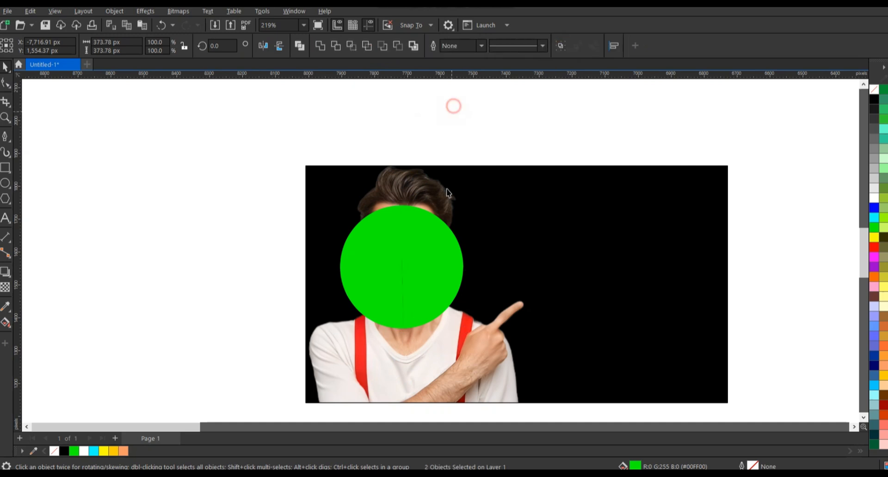
Fill the right half of the circle yellow and group the two halves
{"action": "left_click", "coordinate": [439, 254]}
{"action": "left_click", "coordinate": [875, 235]}
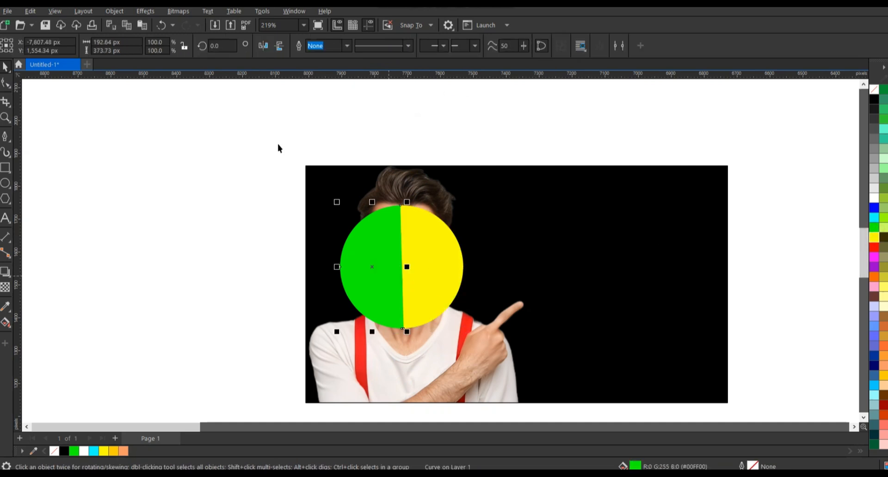
{"action": "left_click_drag", "start_coordinate": [260, 123], "coordinate": [507, 360]}
{"action": "left_click", "coordinate": [561, 46]}
Apply a Gaussian Blur to the green and yellow circle group and enlarge it to about 408 px
{"action": "left_click", "coordinate": [141, 12]}
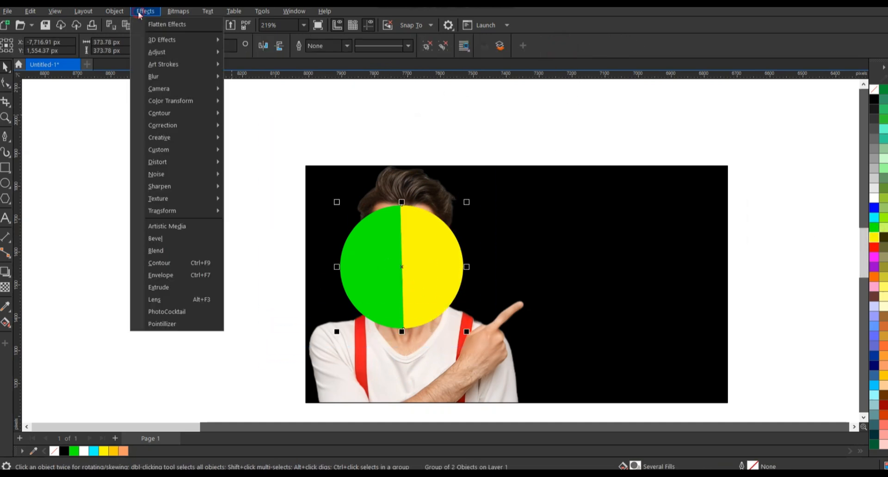
{"action": "mouse_move", "coordinate": [168, 80]}
{"action": "left_click", "coordinate": [272, 101]}
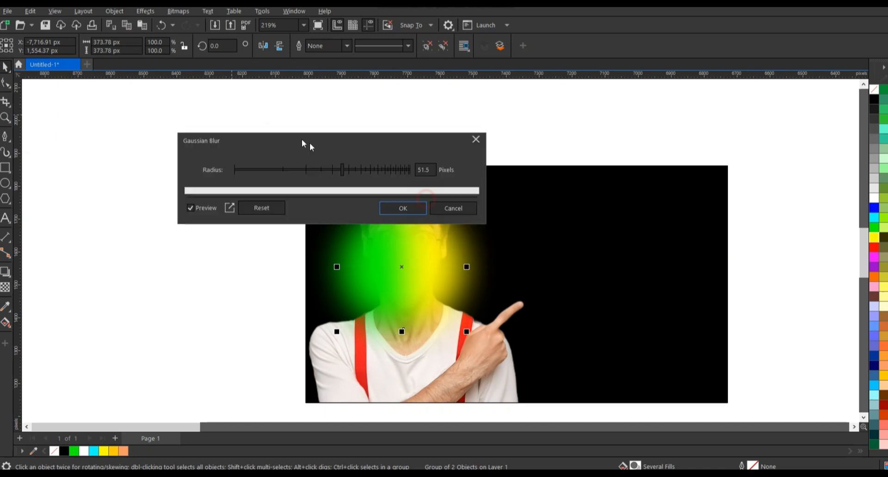
{"action": "left_click", "coordinate": [328, 159]}
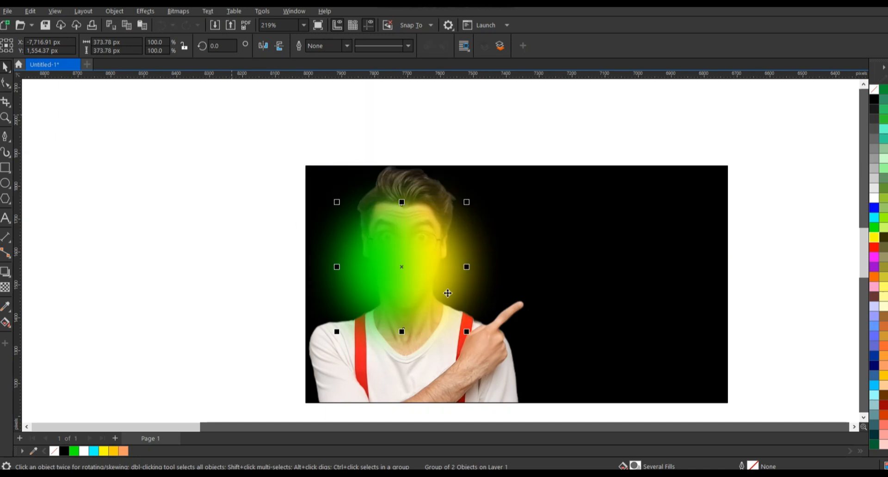
{"action": "left_click_drag", "start_coordinate": [466, 331], "coordinate": [471, 337]}
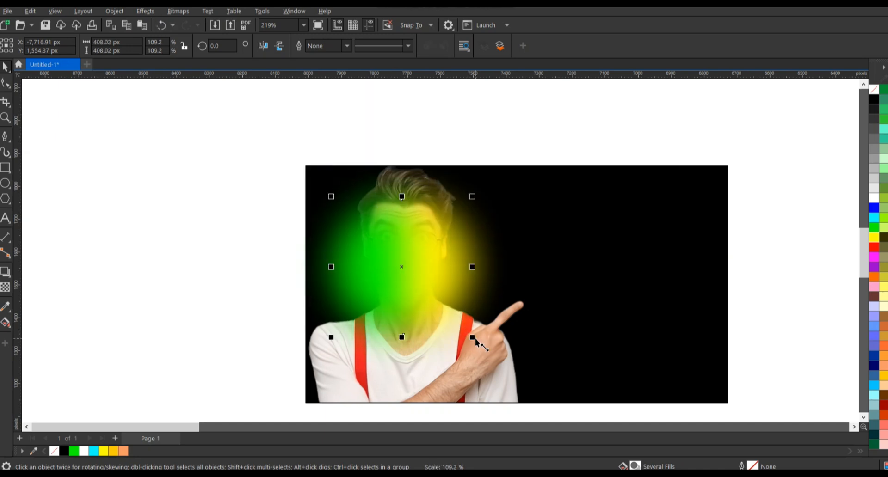
Draw a circle about 180 px wide centred on the blurred glow, filled white with no outline
{"action": "left_click", "coordinate": [5, 184]}
{"action": "left_click_drag", "start_coordinate": [384, 244], "coordinate": [434, 300]}
{"action": "key", "text": "space"}
{"action": "left_click", "coordinate": [410, 224], "text": "shift"}
{"action": "key", "text": "c"}
{"action": "key", "text": "e"}
{"action": "left_click", "coordinate": [249, 122]}
{"action": "left_click", "coordinate": [416, 281]}
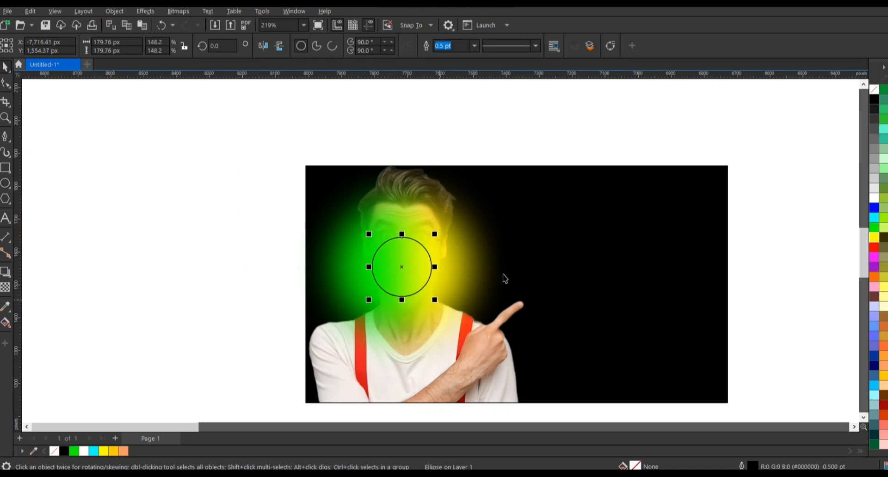
{"action": "left_click", "coordinate": [874, 200]}
{"action": "right_click", "coordinate": [874, 89]}
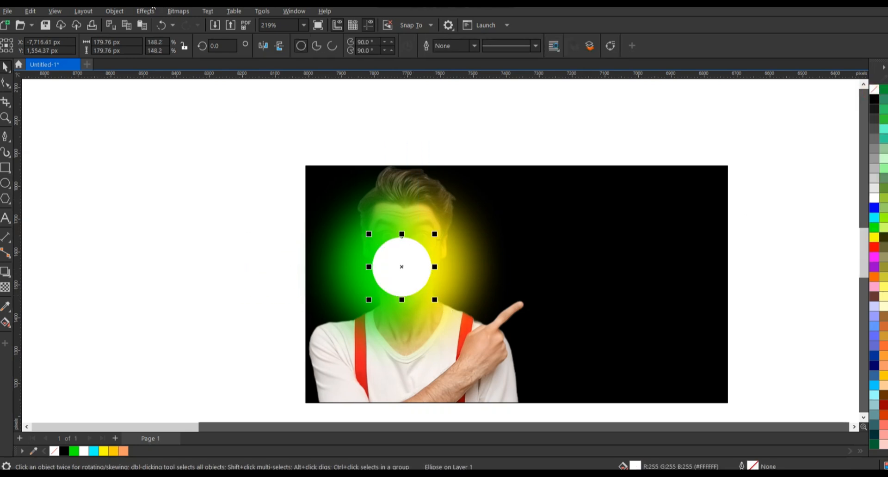
Apply a Gaussian Blur to the white circle
{"action": "left_click", "coordinate": [146, 11]}
{"action": "mouse_move", "coordinate": [158, 77]}
{"action": "left_click", "coordinate": [273, 101]}
{"action": "left_click_drag", "start_coordinate": [403, 199], "coordinate": [221, 107]}
{"action": "left_click", "coordinate": [337, 171]}
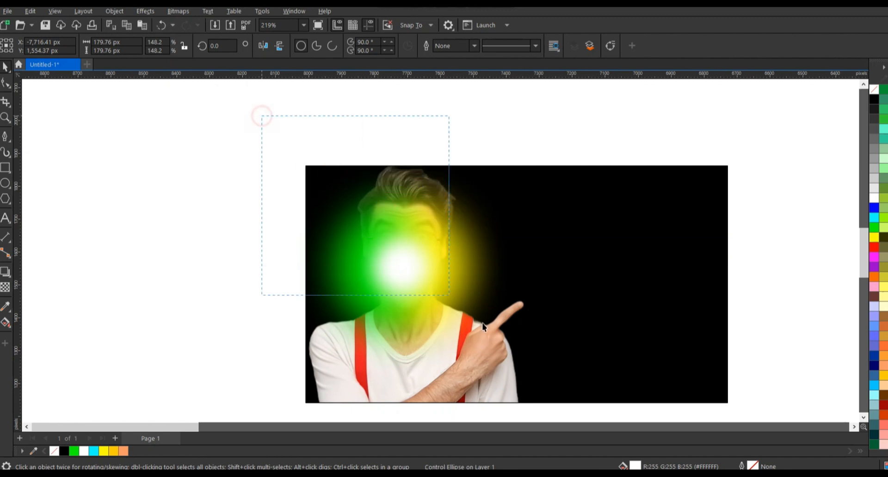
PowerClip the green-yellow glow together with the white circle inside the black rectangle
{"action": "right_click", "coordinate": [402, 267]}
{"action": "left_click", "coordinate": [430, 314]}
{"action": "left_click", "coordinate": [631, 218]}
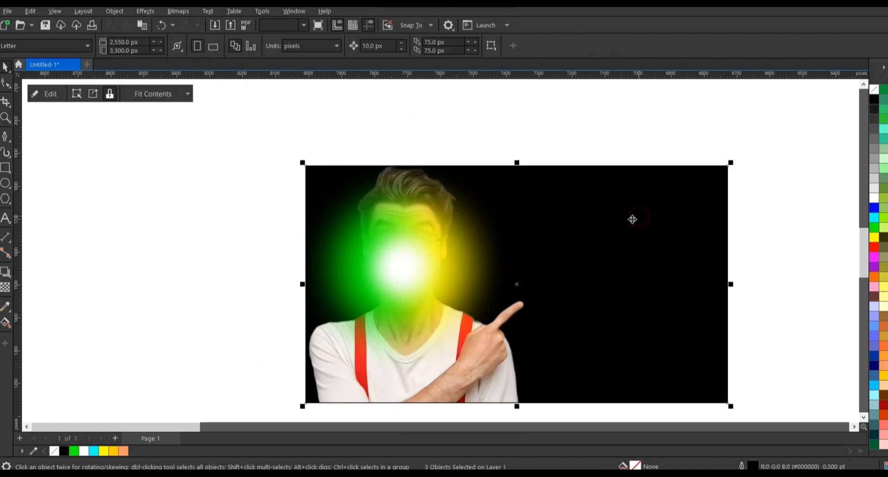
Inside the PowerClip, bring the man in front of the glow and enlarge the white circle to about 260 px
{"action": "left_click", "coordinate": [48, 94]}
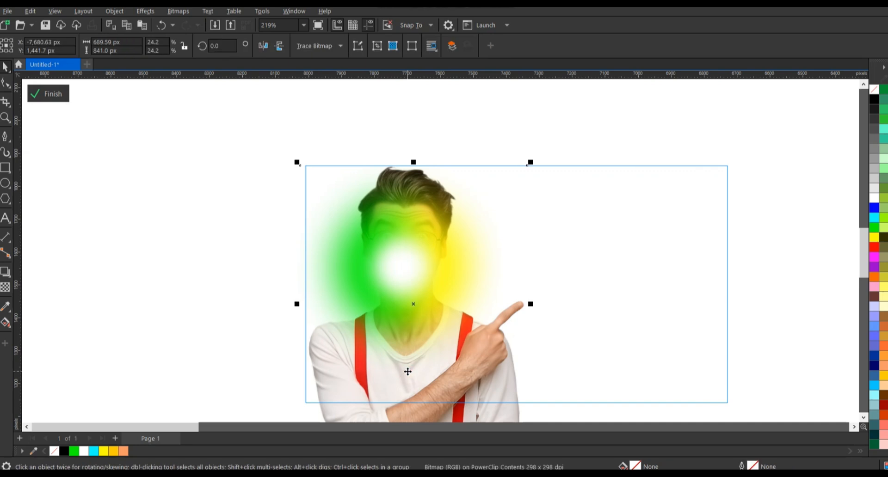
{"action": "left_click", "coordinate": [452, 46]}
{"action": "left_click_drag", "start_coordinate": [198, 95], "coordinate": [470, 312]}
{"action": "left_click", "coordinate": [451, 312]}
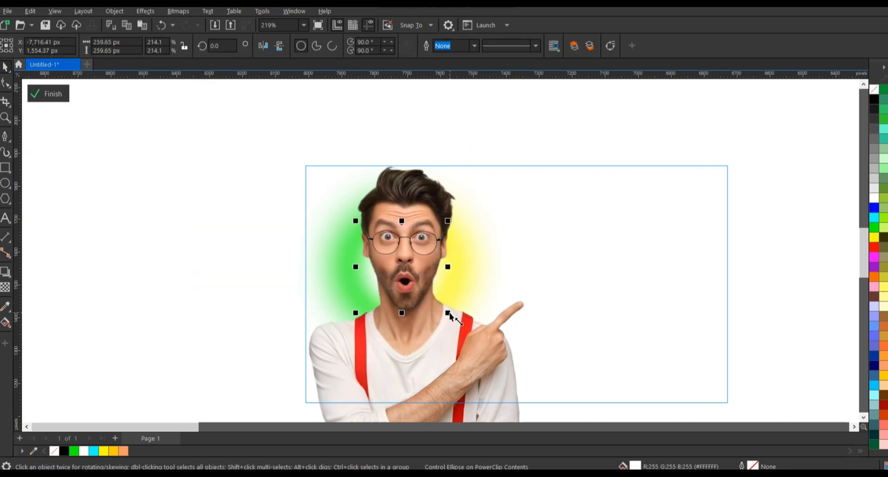
{"action": "left_click", "coordinate": [66, 97]}
{"action": "scroll", "coordinate": [233, 190], "scroll_direction": "down", "scroll_amount": 1}
{"action": "scroll", "coordinate": [234, 169], "scroll_direction": "down", "scroll_amount": 1}
{"action": "scroll", "coordinate": [460, 124], "scroll_direction": "up", "scroll_amount": 2}
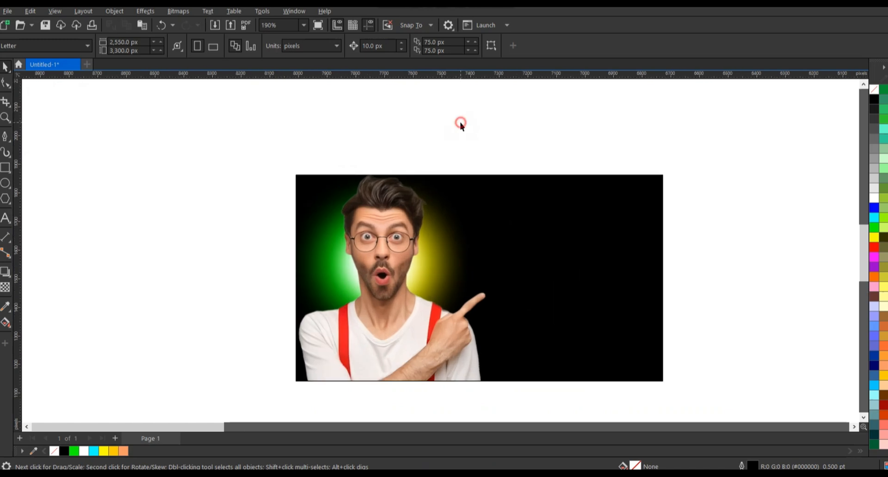
Import the green chart image "Untitled-1" from the thumb folder and move it over the rectangle's right side
{"action": "left_click", "coordinate": [476, 318]}
{"action": "left_click", "coordinate": [440, 396]}
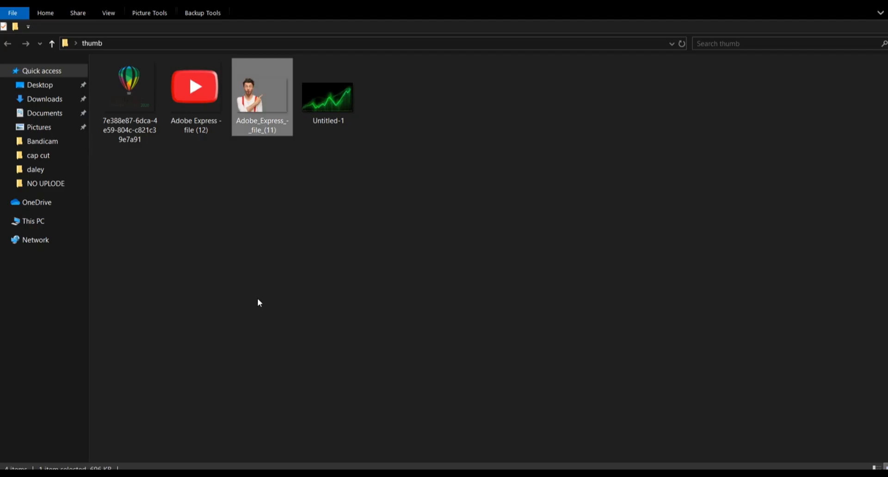
{"action": "left_click_drag", "start_coordinate": [475, 376], "coordinate": [313, 283]}
{"action": "scroll", "coordinate": [314, 283], "scroll_direction": "down", "scroll_amount": 2}
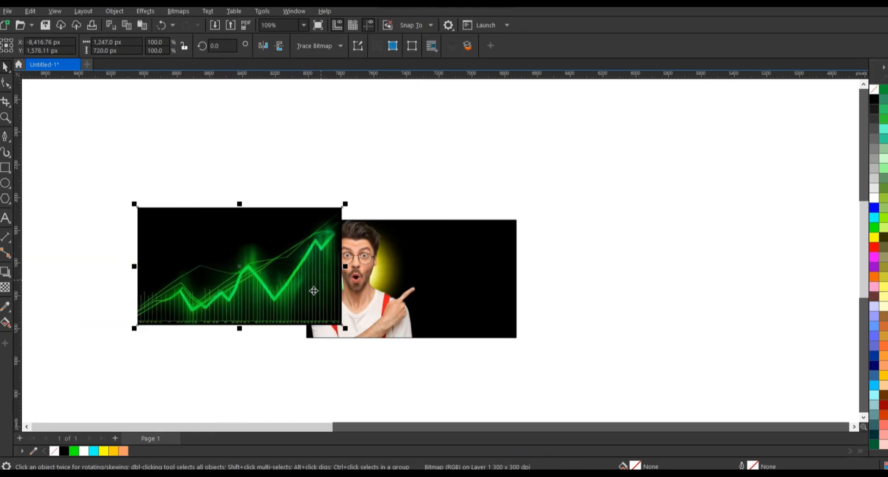
{"action": "left_click_drag", "start_coordinate": [229, 268], "coordinate": [490, 296]}
{"action": "scroll", "coordinate": [502, 291], "scroll_direction": "up", "scroll_amount": 2}
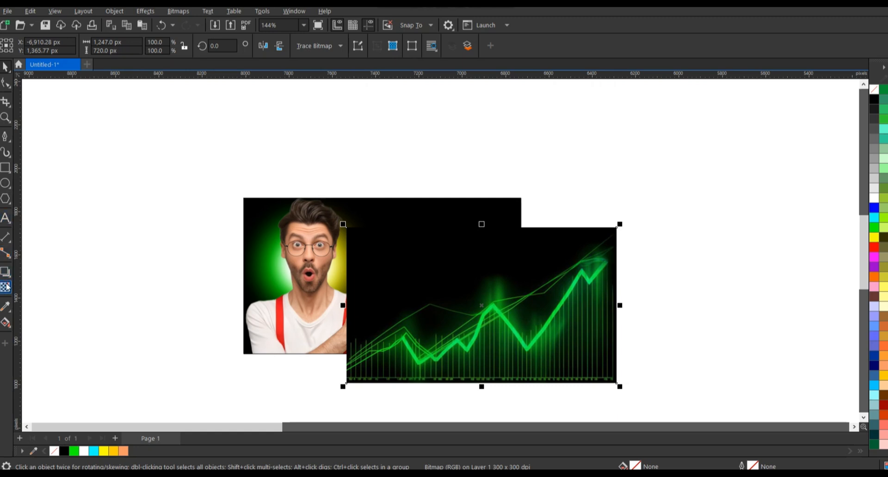
Set a transparency merge mode on the chart image that hides its black background
{"action": "left_click", "coordinate": [5, 287]}
{"action": "left_click", "coordinate": [160, 45]}
{"action": "left_click", "coordinate": [144, 245]}
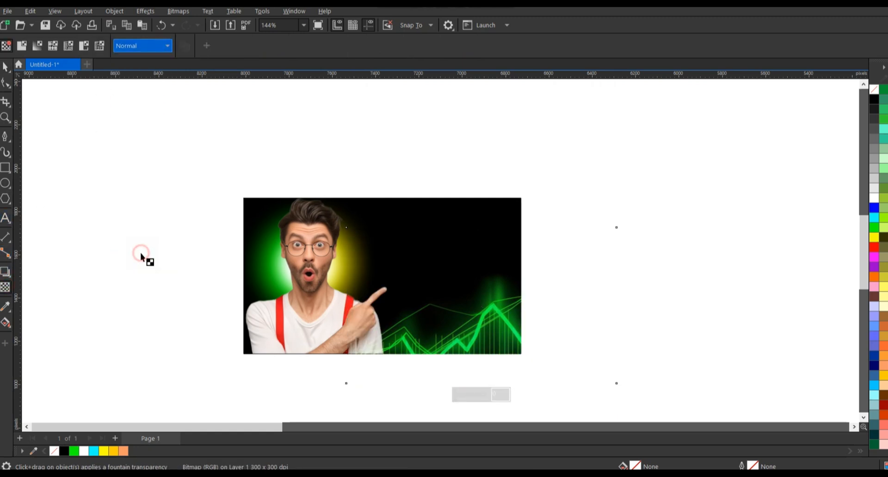
{"action": "left_click", "coordinate": [4, 67]}
Position the chart in the rectangle's lower-right area and enlarge it to about 1333 px wide
{"action": "mouse_move", "coordinate": [487, 334]}
{"action": "left_mouse_down"}
{"action": "mouse_move", "coordinate": [502, 330]}
{"action": "mouse_move", "coordinate": [499, 336]}
{"action": "mouse_move", "coordinate": [497, 329]}
{"action": "left_mouse_up"}
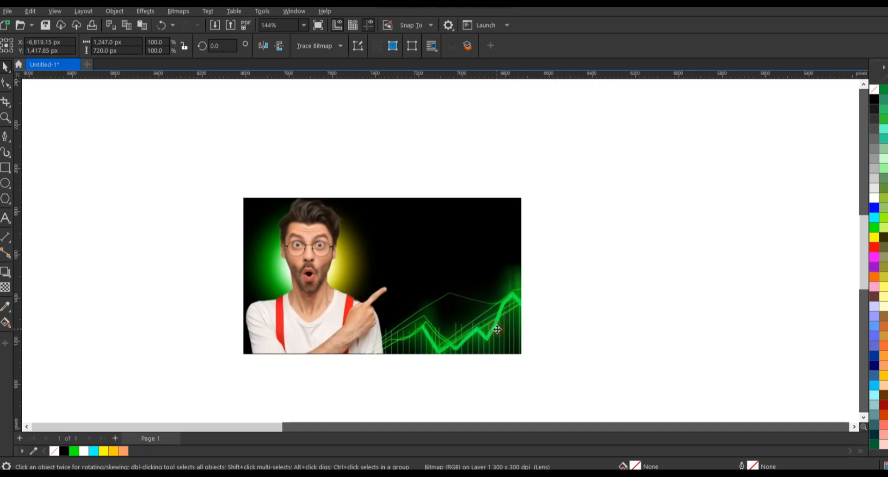
{"action": "left_click", "coordinate": [497, 330]}
{"action": "left_click", "coordinate": [490, 319]}
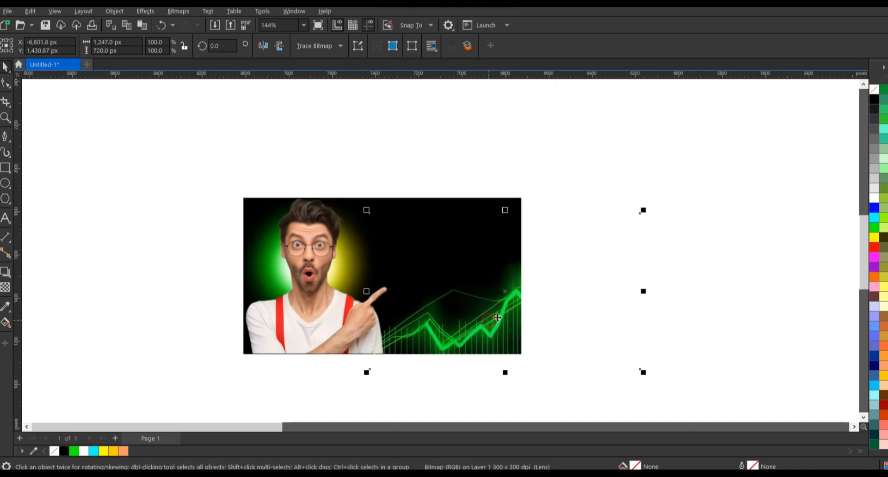
{"action": "left_click_drag", "start_coordinate": [645, 211], "coordinate": [663, 200]}
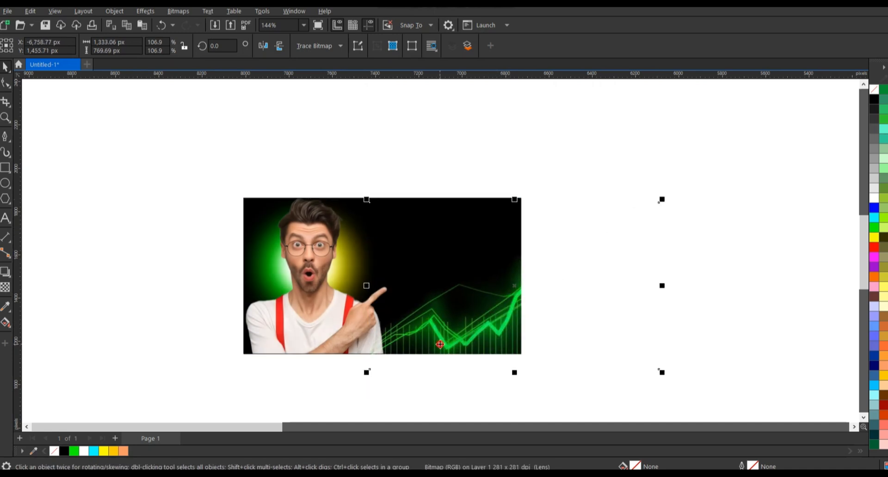
{"action": "mouse_move", "coordinate": [440, 344]}
{"action": "left_mouse_down"}
{"action": "mouse_move", "coordinate": [445, 335]}
{"action": "mouse_move", "coordinate": [438, 342]}
{"action": "left_mouse_up"}
PowerClip the chart image inside the black rectangle, with the man in front of it
{"action": "right_click", "coordinate": [433, 330]}
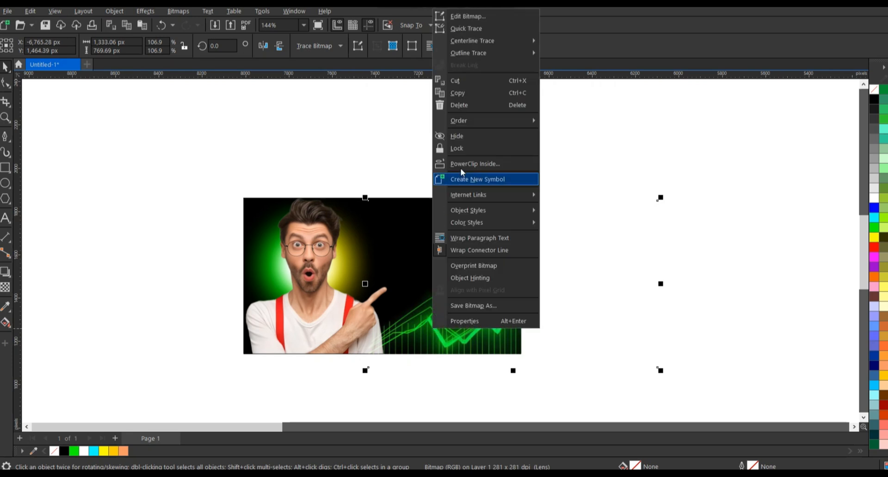
{"action": "left_click", "coordinate": [461, 166]}
{"action": "left_click", "coordinate": [348, 200]}
{"action": "left_click", "coordinate": [50, 94]}
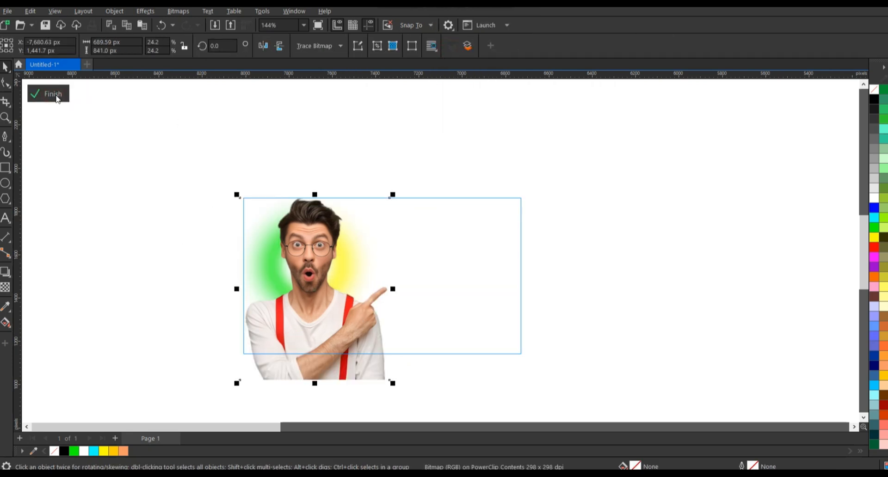
{"action": "left_click", "coordinate": [56, 96]}
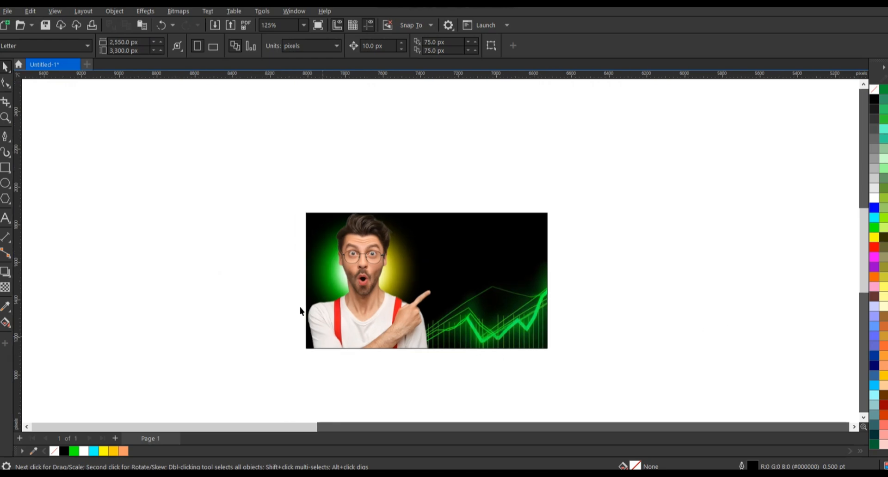
{"action": "scroll", "coordinate": [371, 310], "scroll_direction": "up", "scroll_amount": 2}
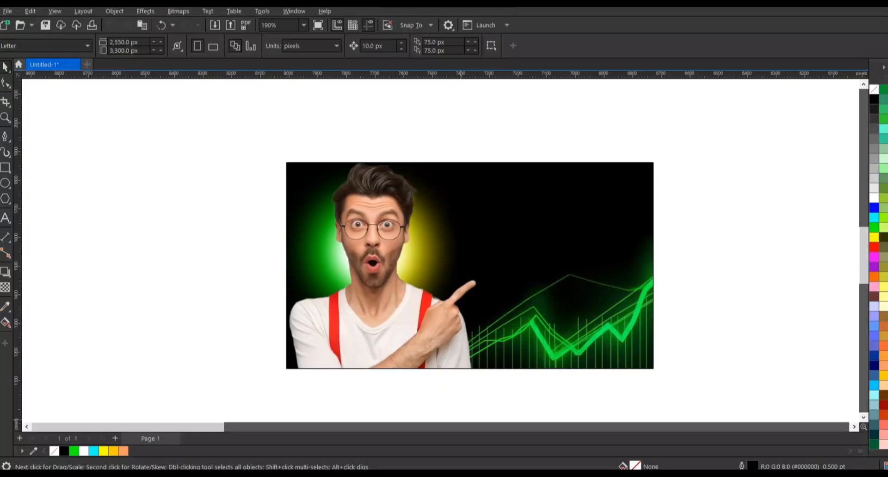
Import the play-button image "Adobe Express - file (12)" and scale it to about 361 px beside the rectangle
{"action": "left_click", "coordinate": [397, 298]}
{"action": "key", "text": "alt+Tab"}
{"action": "left_click_drag", "start_coordinate": [195, 96], "coordinate": [212, 270]}
{"action": "scroll", "coordinate": [362, 260], "scroll_direction": "down", "scroll_amount": 10}
{"action": "left_click_drag", "start_coordinate": [439, 150], "coordinate": [373, 250]}
{"action": "scroll", "coordinate": [310, 262], "scroll_direction": "up", "scroll_amount": 14}
{"action": "scroll", "coordinate": [381, 272], "scroll_direction": "down", "scroll_amount": 2}
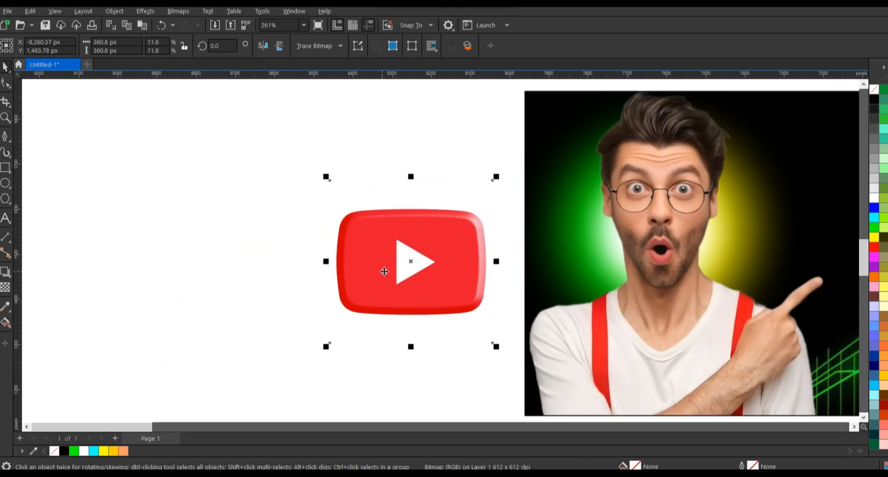
Apply a slight Gaussian Blur to the red play-button image
{"action": "scroll", "coordinate": [384, 272], "scroll_direction": "up", "scroll_amount": 1}
{"action": "left_click", "coordinate": [145, 11]}
{"action": "mouse_move", "coordinate": [158, 79]}
{"action": "left_click", "coordinate": [264, 101]}
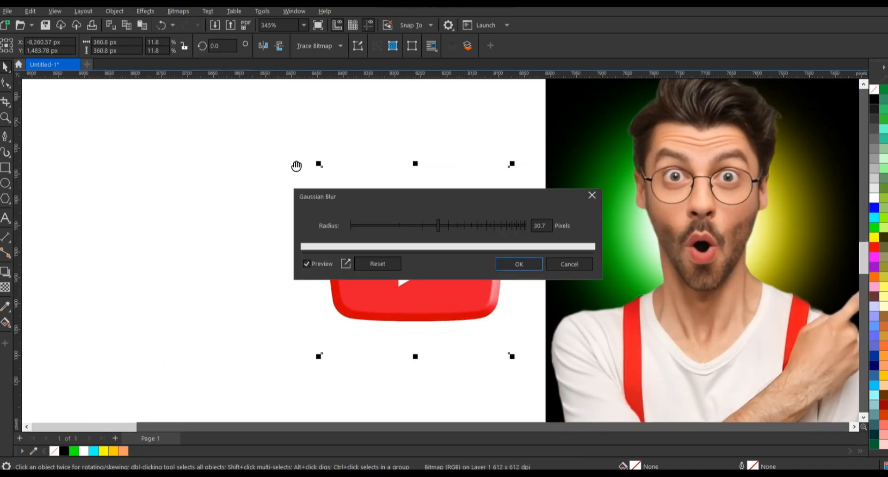
{"action": "left_click_drag", "start_coordinate": [343, 195], "coordinate": [116, 95]}
{"action": "left_click", "coordinate": [199, 133]}
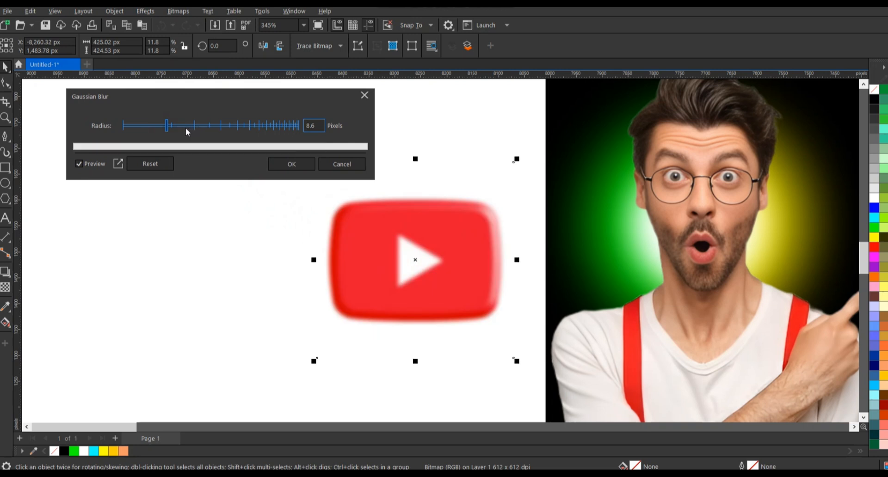
{"action": "left_click", "coordinate": [170, 126]}
{"action": "key", "text": "Return"}
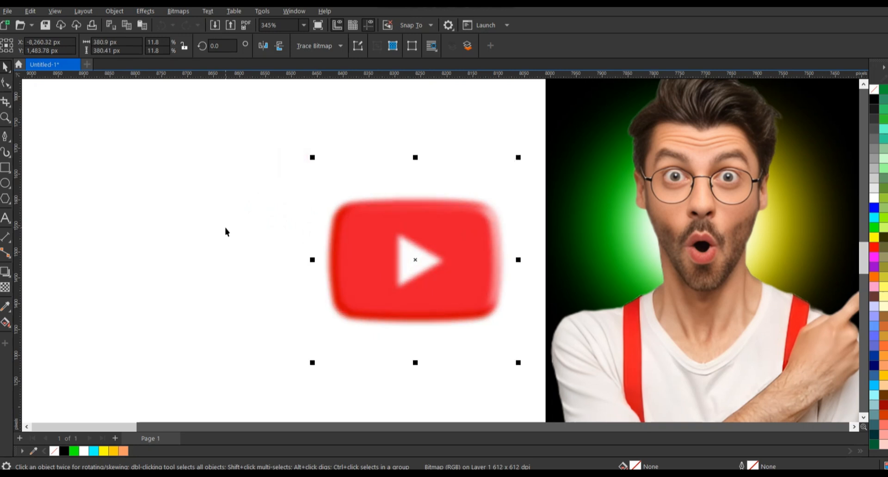
Scale the blurred play button to about 251 px and place it over the rectangle's left edge, rotated about 11 degrees
{"action": "scroll", "coordinate": [226, 231], "scroll_direction": "down", "scroll_amount": 2}
{"action": "left_click_drag", "start_coordinate": [374, 297], "coordinate": [351, 274]}
{"action": "left_click_drag", "start_coordinate": [327, 250], "coordinate": [392, 243]}
{"action": "left_click", "coordinate": [393, 244]}
Place copies of the play button at the rectangle's top edge and lower-right corner
{"action": "left_click_drag", "start_coordinate": [417, 270], "coordinate": [662, 200]}
{"action": "right_click", "coordinate": [549, 155]}
{"action": "left_click_drag", "start_coordinate": [548, 163], "coordinate": [709, 313]}
{"action": "right_click", "coordinate": [709, 313]}
Tilt the lower-right play-button copy to about 350 degrees and shift it slightly inward over the rectangle's corner
{"action": "scroll", "coordinate": [664, 313], "scroll_direction": "up", "scroll_amount": 1}
{"action": "left_click", "coordinate": [755, 315]}
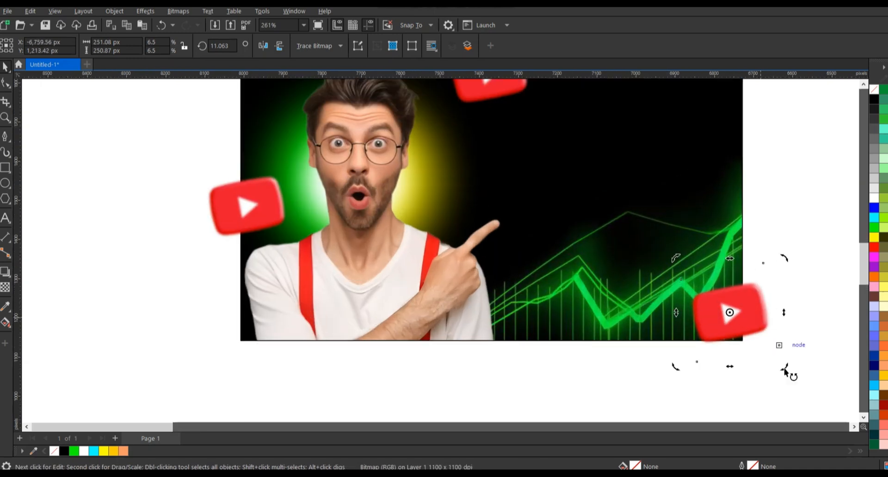
{"action": "left_click_drag", "start_coordinate": [784, 368], "coordinate": [762, 384]}
{"action": "left_click_drag", "start_coordinate": [744, 330], "coordinate": [727, 334]}
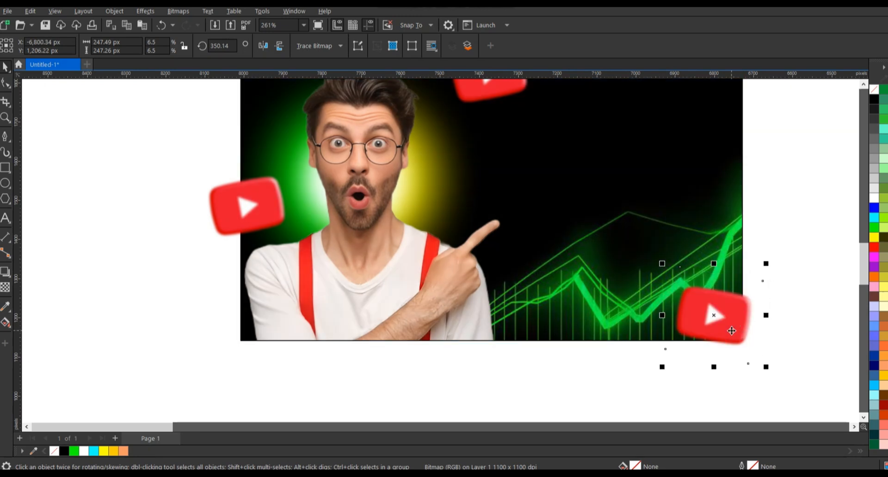
PowerClip the three blurred play buttons inside the black rectangle
{"action": "left_click", "coordinate": [727, 332]}
{"action": "left_click", "coordinate": [473, 94], "text": "shift"}
{"action": "right_click", "coordinate": [237, 210]}
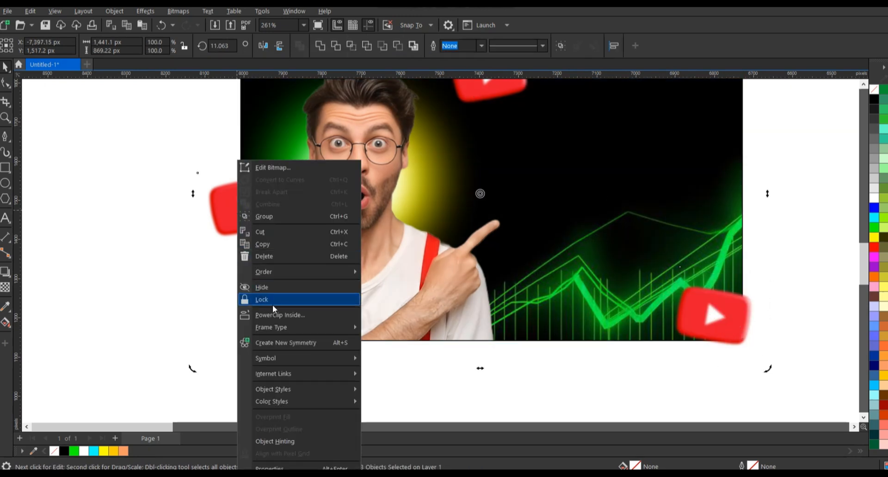
{"action": "left_click", "coordinate": [274, 315]}
{"action": "left_click", "coordinate": [460, 166]}
{"action": "scroll", "coordinate": [237, 294], "scroll_direction": "down", "scroll_amount": 2}
{"action": "left_click", "coordinate": [625, 203]}
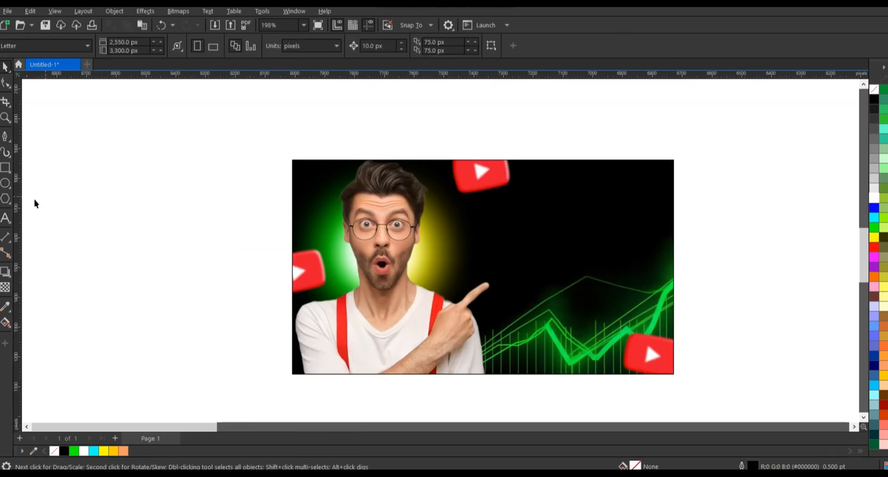
Add the artistic text "how to design creative thumbnail" above the rectangle
{"action": "left_click", "coordinate": [5, 218]}
{"action": "left_click", "coordinate": [185, 138]}
{"action": "type", "text": "how to design creative thumbnail"}
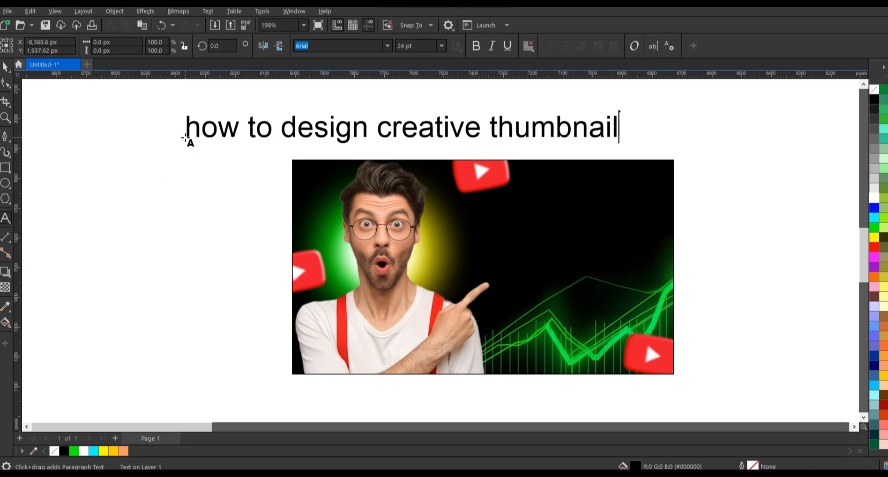
{"action": "key", "text": "ctrl+space"}
Break the title text into three lines before "creative" and "thumbnail" and move it to the empty area left of the rectangle
{"action": "left_click", "coordinate": [367, 127]}
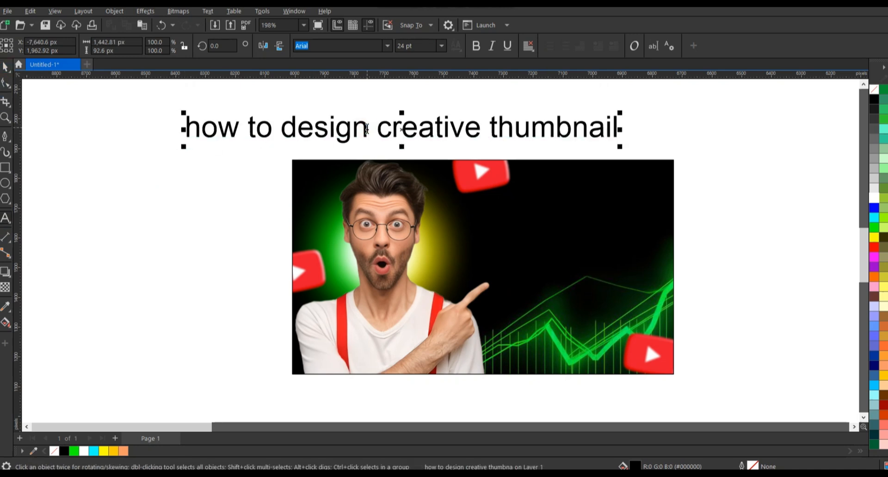
{"action": "double_click", "coordinate": [367, 129]}
{"action": "key", "text": "Return"}
{"action": "key", "text": "Return"}
{"action": "left_click", "coordinate": [6, 68]}
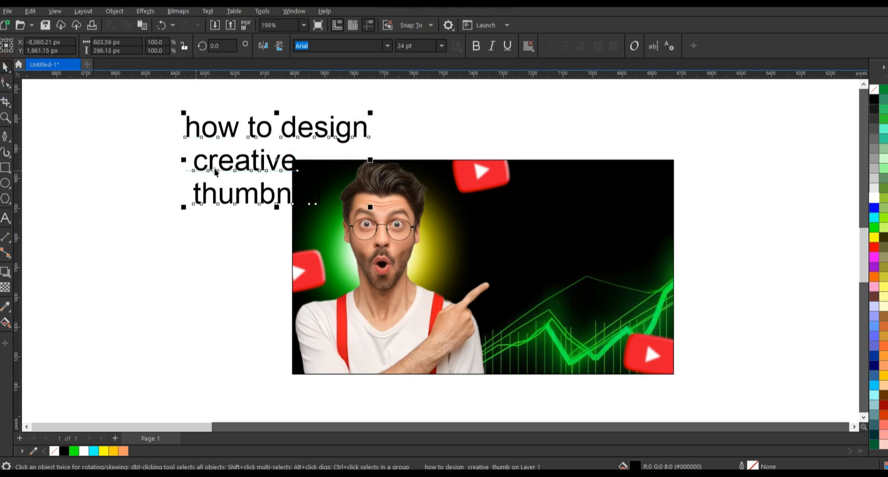
{"action": "left_click_drag", "start_coordinate": [215, 173], "coordinate": [117, 231]}
Change the title text to UPPERCASE and set its font to Bahnschrift
{"action": "left_click", "coordinate": [207, 11]}
{"action": "left_click", "coordinate": [223, 239]}
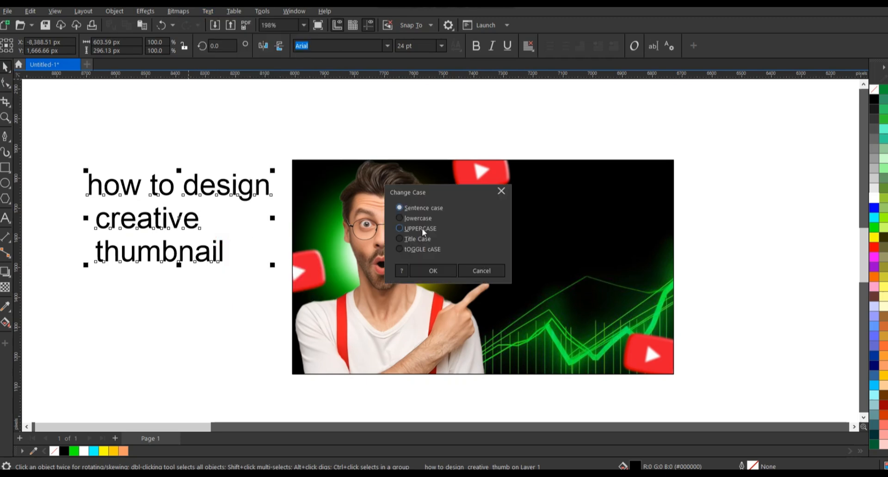
{"action": "left_click", "coordinate": [422, 229]}
{"action": "left_click", "coordinate": [433, 271]}
{"action": "left_click", "coordinate": [387, 45]}
{"action": "left_click", "coordinate": [362, 79]}
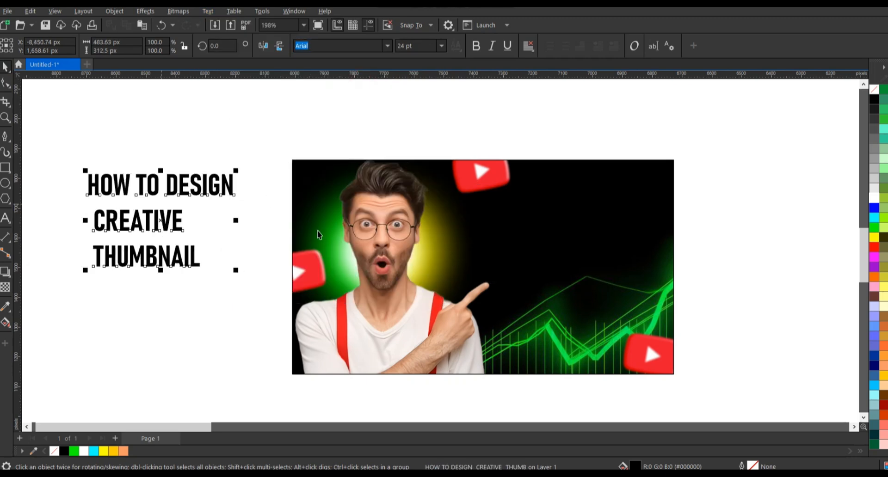
Right-align the three lines of the title text
{"action": "scroll", "coordinate": [324, 215], "scroll_direction": "down", "scroll_amount": 2}
{"action": "scroll", "coordinate": [141, 221], "scroll_direction": "up", "scroll_amount": 3}
{"action": "left_click", "coordinate": [257, 164]}
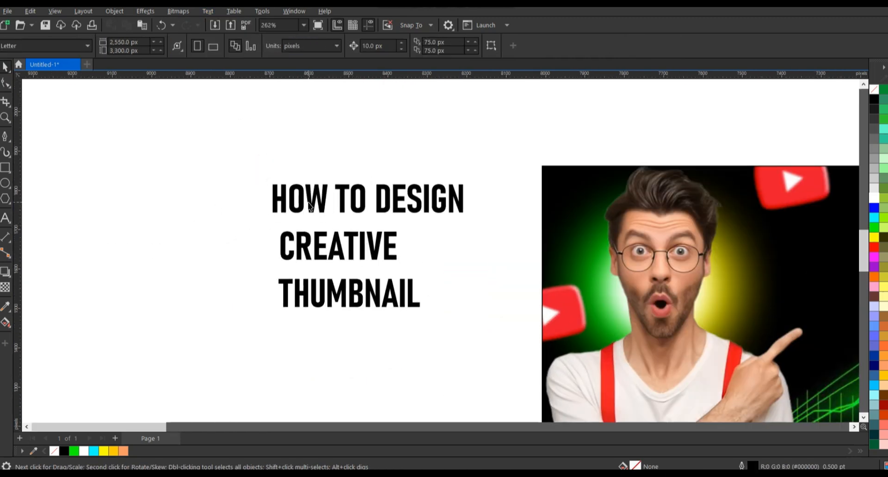
{"action": "left_click", "coordinate": [308, 203]}
{"action": "left_click_drag", "start_coordinate": [234, 134], "coordinate": [477, 330]}
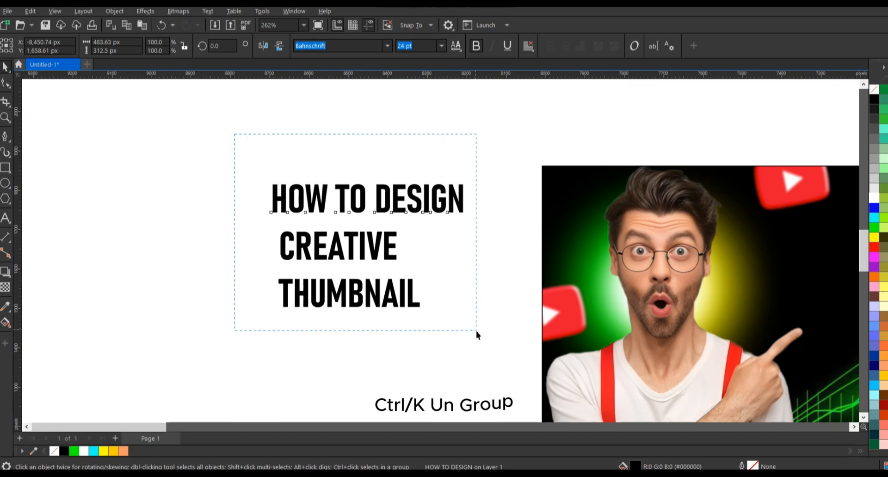
{"action": "left_click", "coordinate": [528, 45]}
{"action": "left_click", "coordinate": [550, 94]}
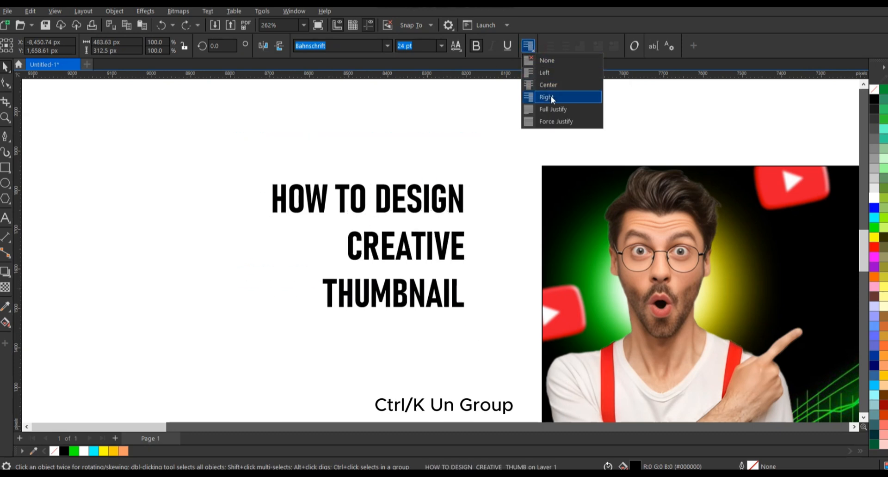
Break the title into separate lines, shrink HOW TO DESIGN to about 11.5 pt and stack the lines closely along their right edge
{"action": "scroll", "coordinate": [313, 194], "scroll_direction": "up", "scroll_amount": 1}
{"action": "left_click_drag", "start_coordinate": [263, 180], "coordinate": [310, 223]}
{"action": "left_click_drag", "start_coordinate": [398, 313], "coordinate": [412, 270]}
{"action": "left_click", "coordinate": [391, 328]}
{"action": "left_click_drag", "start_coordinate": [543, 329], "coordinate": [544, 329]}
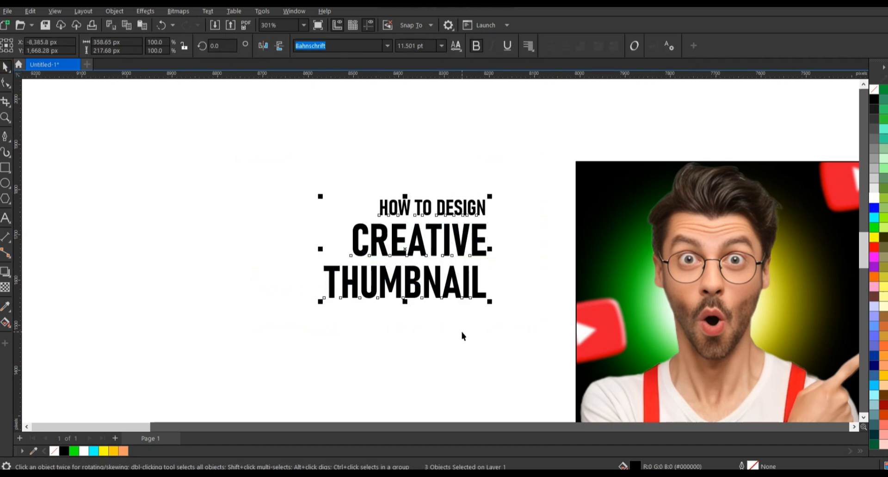
{"action": "key", "text": "l"}
{"action": "key", "text": "ctrl+z"}
{"action": "key", "text": "Escape"}
Import the CorelDRAW Graphics Suite 2020 logo image and scale it down to about 134 px beside the title
{"action": "left_click_drag", "start_coordinate": [310, 460], "coordinate": [230, 279]}
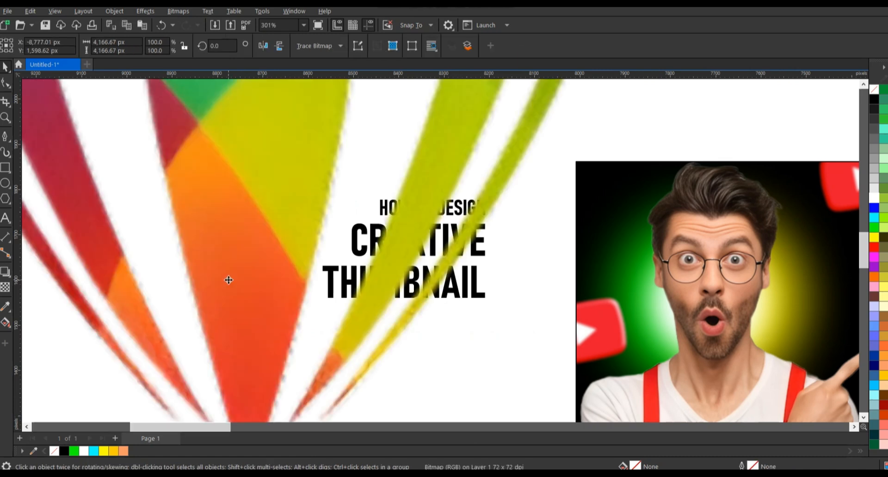
{"action": "scroll", "coordinate": [230, 279], "scroll_direction": "down", "scroll_amount": 5}
{"action": "left_click_drag", "start_coordinate": [366, 143], "coordinate": [276, 259]}
{"action": "key", "text": "shift+F2"}
{"action": "scroll", "coordinate": [302, 258], "scroll_direction": "down", "scroll_amount": 1}
{"action": "key", "text": "Escape"}
{"action": "left_click", "coordinate": [445, 233]}
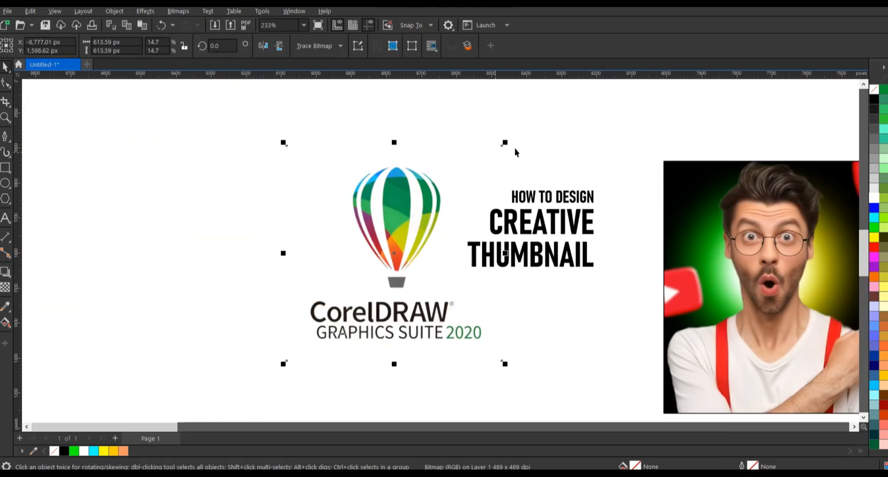
{"action": "left_click_drag", "start_coordinate": [501, 152], "coordinate": [444, 238]}
{"action": "scroll", "coordinate": [407, 253], "scroll_direction": "up", "scroll_amount": 2}
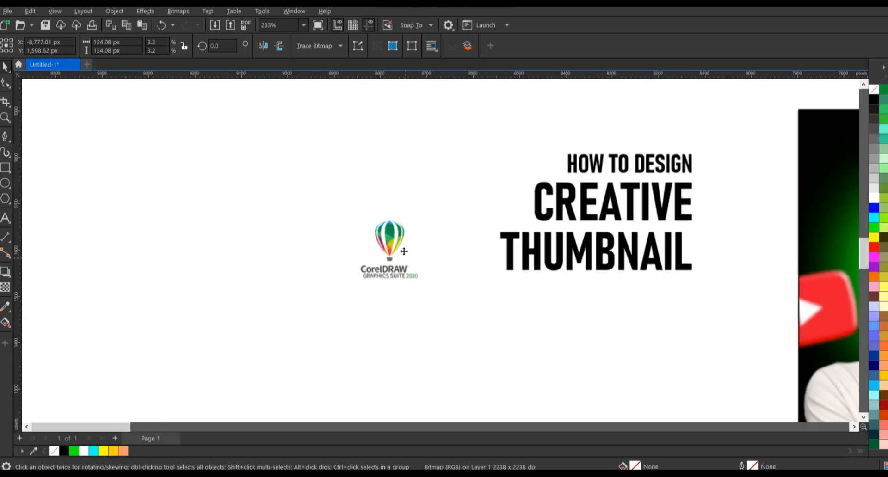
Crop the wording off the CorelDRAW logo and place the remaining balloon in front of HOW TO DESIGN, about 122 px wide
{"action": "left_click", "coordinate": [2, 85]}
{"action": "left_click_drag", "start_coordinate": [322, 272], "coordinate": [497, 150]}
{"action": "key", "text": "space"}
{"action": "scroll", "coordinate": [649, 169], "scroll_direction": "up", "scroll_amount": 2}
{"action": "left_click_drag", "start_coordinate": [550, 110], "coordinate": [547, 115]}
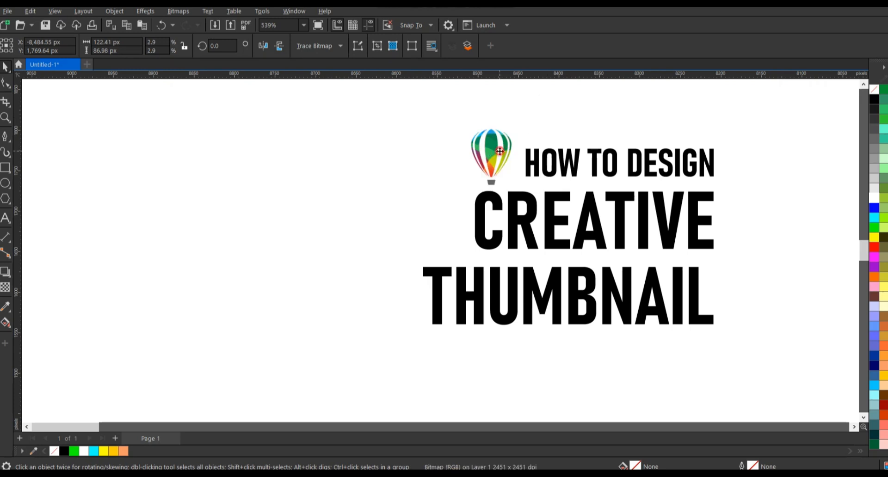
Move the title lines together with the balloon logo onto the black area right of the man
{"action": "scroll", "coordinate": [503, 150], "scroll_direction": "down", "scroll_amount": 6}
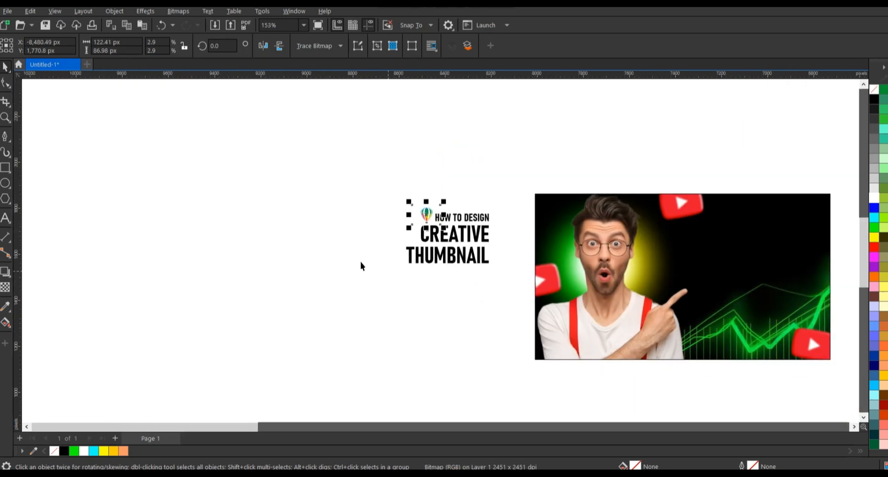
{"action": "left_click_drag", "start_coordinate": [503, 286], "coordinate": [506, 288]}
{"action": "left_click_drag", "start_coordinate": [470, 248], "coordinate": [775, 269]}
{"action": "scroll", "coordinate": [342, 226], "scroll_direction": "down", "scroll_amount": 2}
{"action": "scroll", "coordinate": [565, 231], "scroll_direction": "up", "scroll_amount": 3}
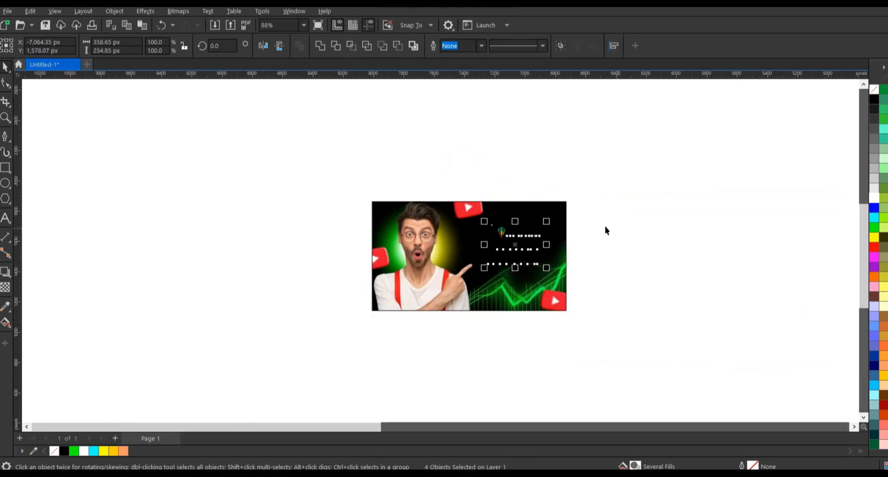
Colour HOW TO DESIGN white, CREATIVE yellow-orange and THUMBNAIL green
{"action": "left_click_drag", "start_coordinate": [634, 151], "coordinate": [367, 320]}
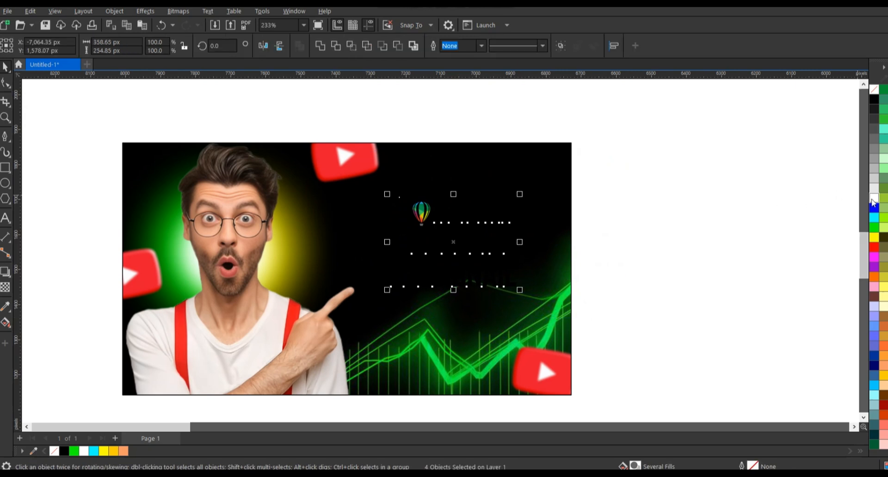
{"action": "left_click", "coordinate": [680, 239]}
{"action": "left_click", "coordinate": [507, 236]}
{"action": "left_click", "coordinate": [884, 377]}
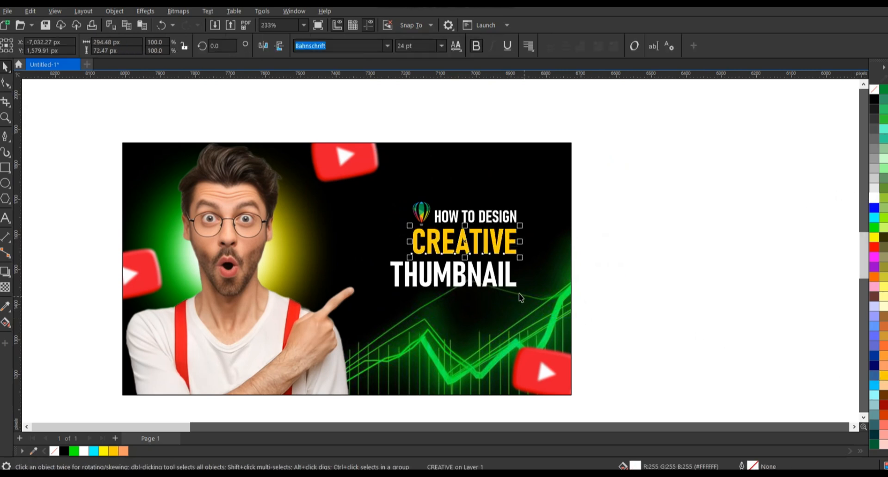
{"action": "left_click", "coordinate": [874, 228]}
Enlarge the title and balloon logo to about 454 px wide and skew them upward to the right by about 9 degrees
{"action": "left_click_drag", "start_coordinate": [629, 176], "coordinate": [355, 317]}
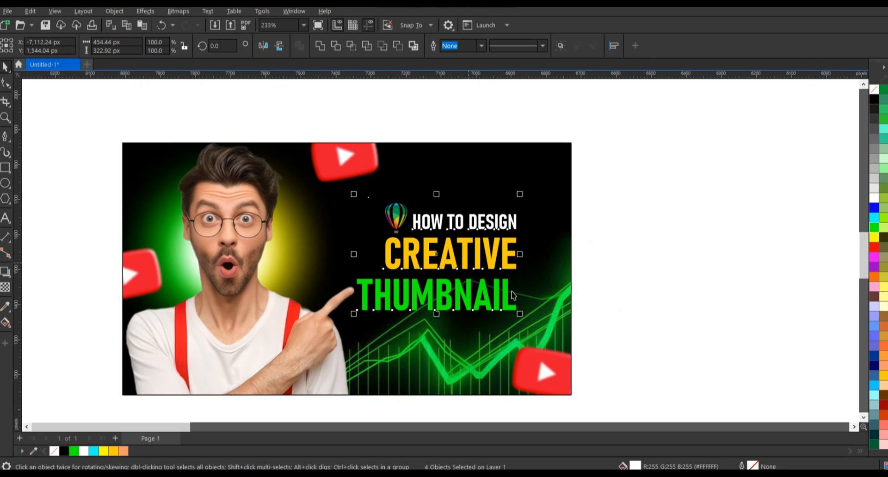
{"action": "left_click_drag", "start_coordinate": [519, 313], "coordinate": [488, 294]}
{"action": "left_click", "coordinate": [522, 307]}
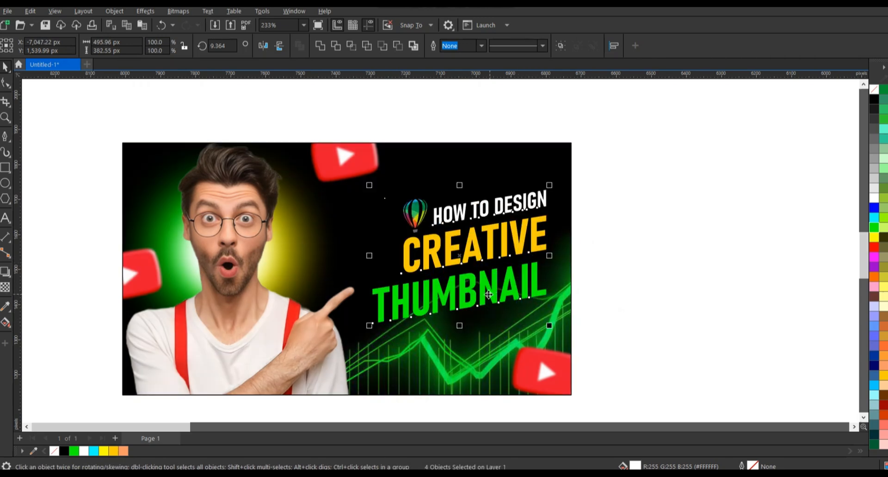
{"action": "left_click", "coordinate": [641, 231]}
Draw a slightly rising straight line about 177 px wide between the man's face and the title
{"action": "scroll", "coordinate": [659, 307], "scroll_direction": "down", "scroll_amount": 1}
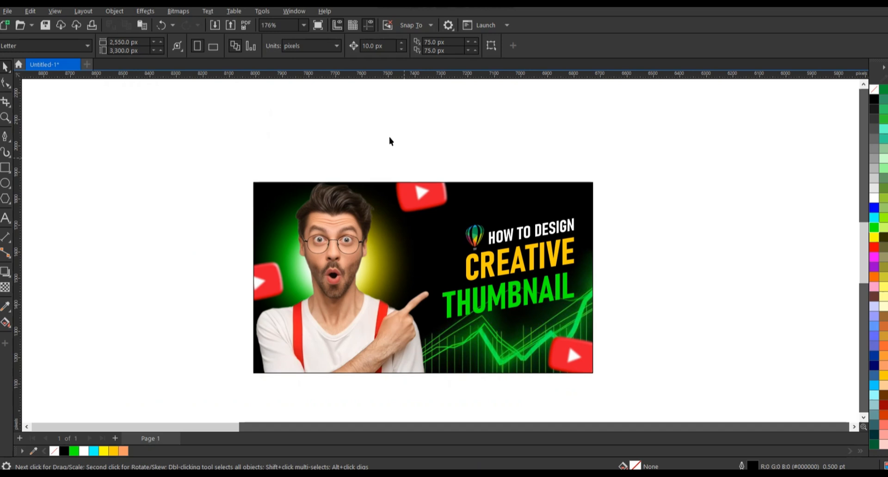
{"action": "scroll", "coordinate": [406, 260], "scroll_direction": "up", "scroll_amount": 1}
{"action": "scroll", "coordinate": [406, 261], "scroll_direction": "up", "scroll_amount": 1}
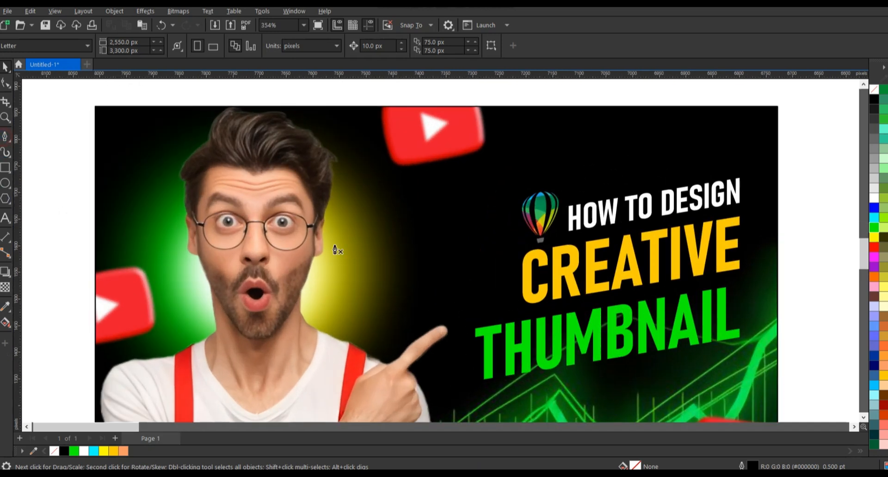
{"action": "double_click", "coordinate": [474, 260]}
{"action": "key", "text": "space"}
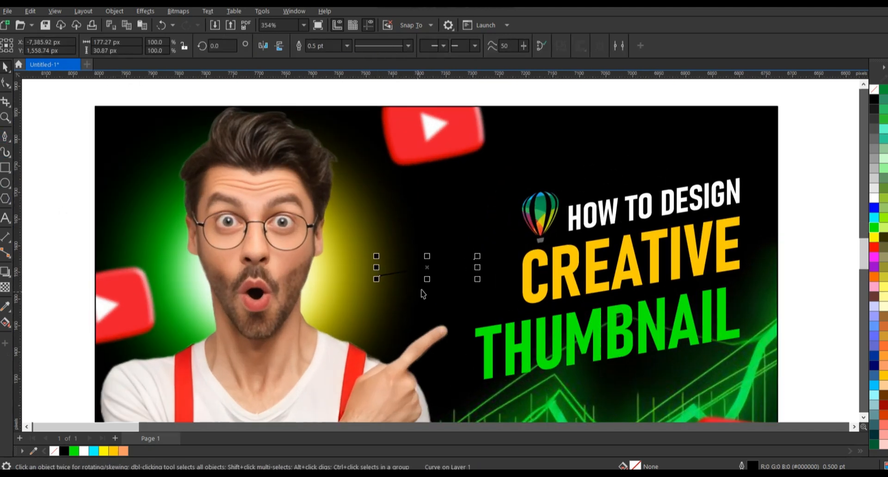
{"action": "scroll", "coordinate": [448, 224], "scroll_direction": "up", "scroll_amount": 1}
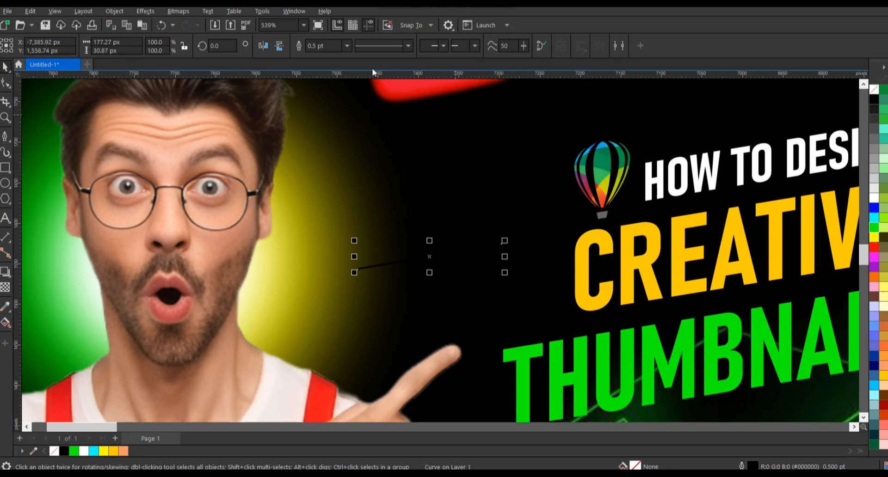
Give the line a 1.5 pt green outline and an arrowhead at its right end
{"action": "left_click", "coordinate": [347, 48]}
{"action": "left_click", "coordinate": [321, 97]}
{"action": "right_click", "coordinate": [873, 228]}
{"action": "left_click", "coordinate": [828, 230]}
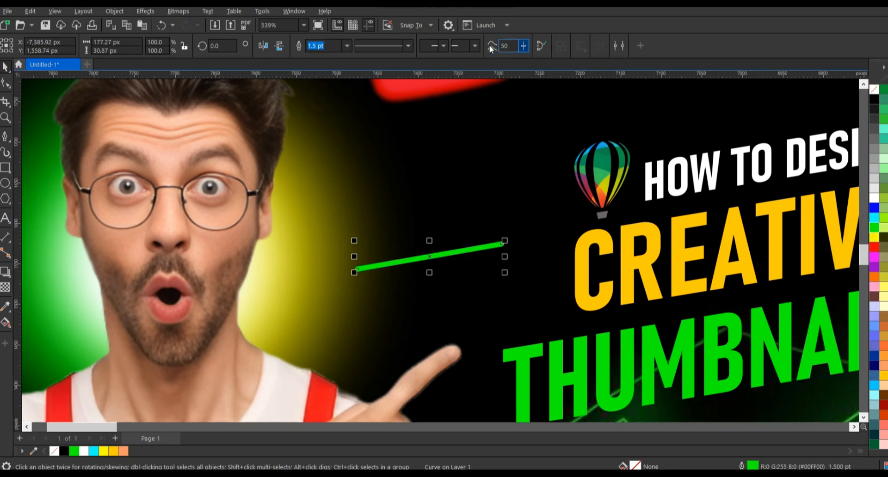
{"action": "left_click", "coordinate": [474, 46]}
{"action": "scroll", "coordinate": [557, 81], "scroll_direction": "down", "scroll_amount": 2}
{"action": "left_click", "coordinate": [485, 123]}
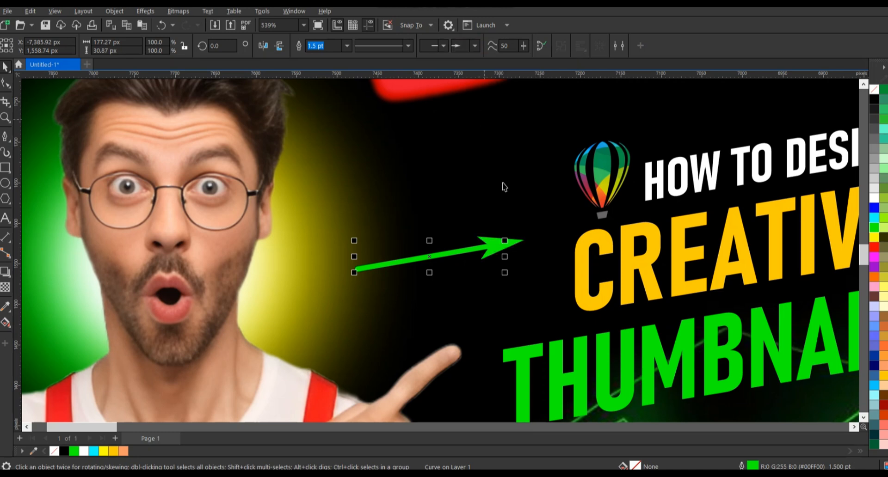
Bend the green arrow into an upward arc and move it onto the empty area above the rectangle
{"action": "left_click", "coordinate": [6, 83]}
{"action": "left_click_drag", "start_coordinate": [323, 200], "coordinate": [581, 328]}
{"action": "left_click_drag", "start_coordinate": [407, 258], "coordinate": [412, 252]}
{"action": "key", "text": "space"}
{"action": "scroll", "coordinate": [460, 247], "scroll_direction": "down", "scroll_amount": 5}
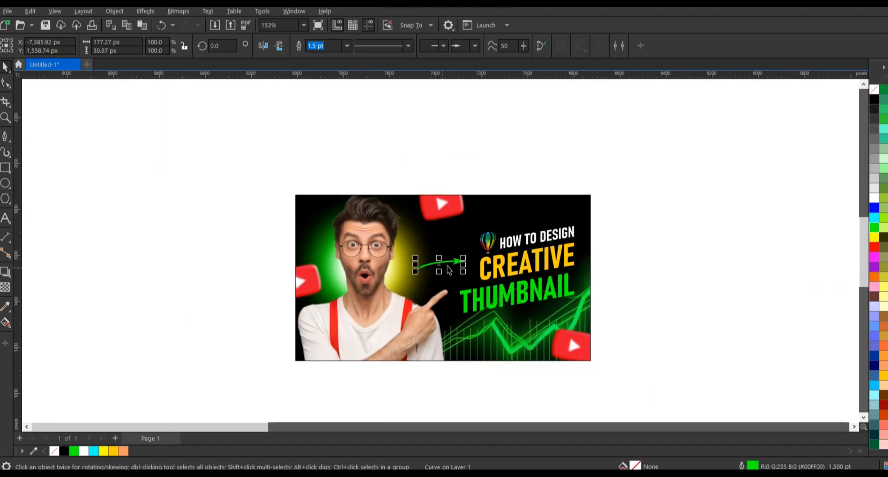
{"action": "left_click_drag", "start_coordinate": [450, 262], "coordinate": [384, 158]}
Shorten the arrow by moving its tail node inward and adjust the curve handles for a smoother arc
{"action": "key", "text": "shift+F2"}
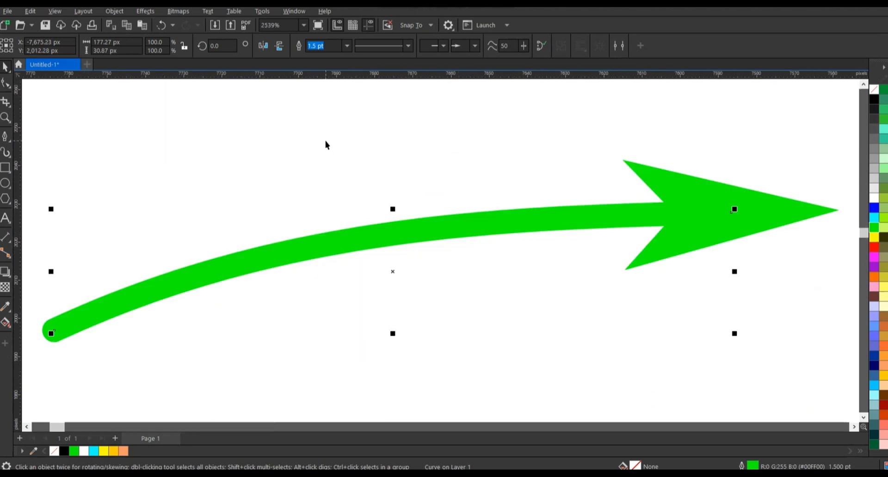
{"action": "scroll", "coordinate": [331, 166], "scroll_direction": "down", "scroll_amount": 1}
{"action": "key", "text": "F10"}
{"action": "left_click", "coordinate": [149, 278]}
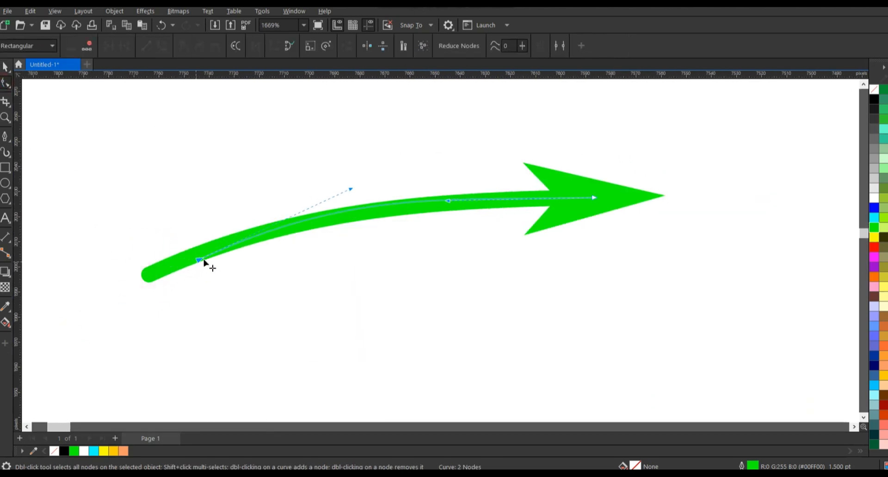
{"action": "left_click_drag", "start_coordinate": [203, 262], "coordinate": [221, 254]}
{"action": "key", "text": "space"}
{"action": "key", "text": "space"}
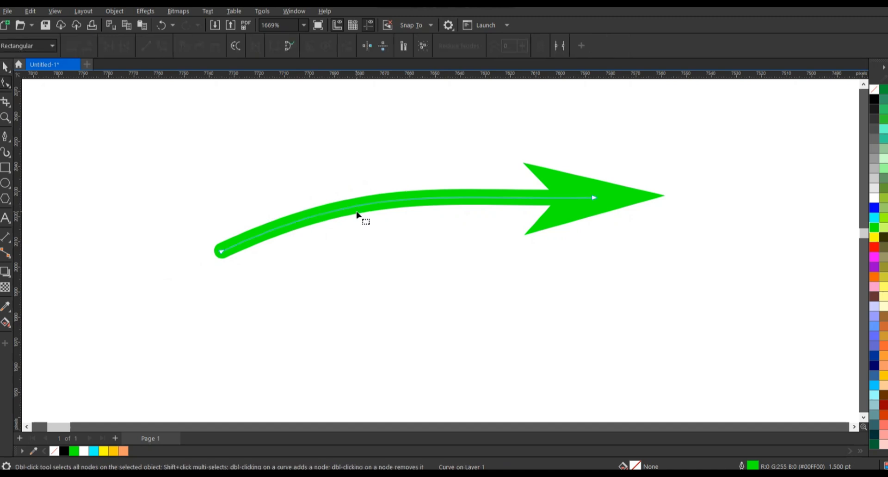
{"action": "left_click_drag", "start_coordinate": [374, 189], "coordinate": [373, 188]}
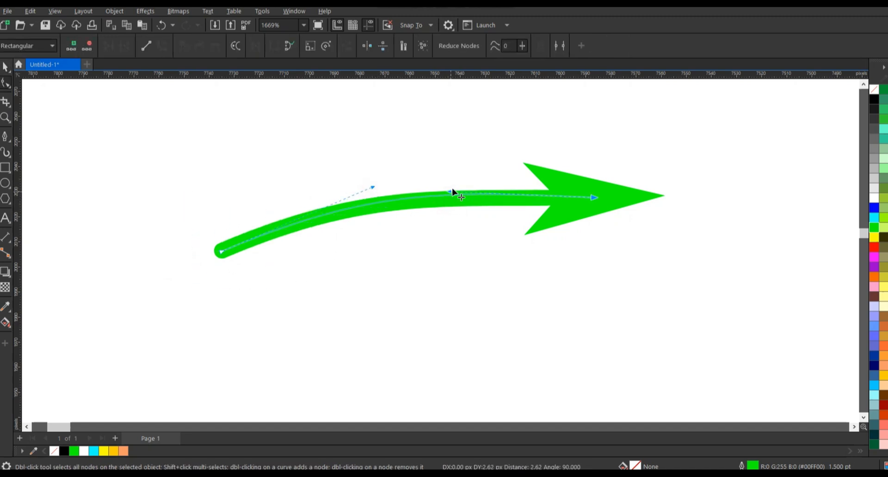
Add a drop shadow to the green arrow with Normal merge mode and a cyan colour
{"action": "key", "text": "space"}
{"action": "left_click", "coordinate": [5, 271]}
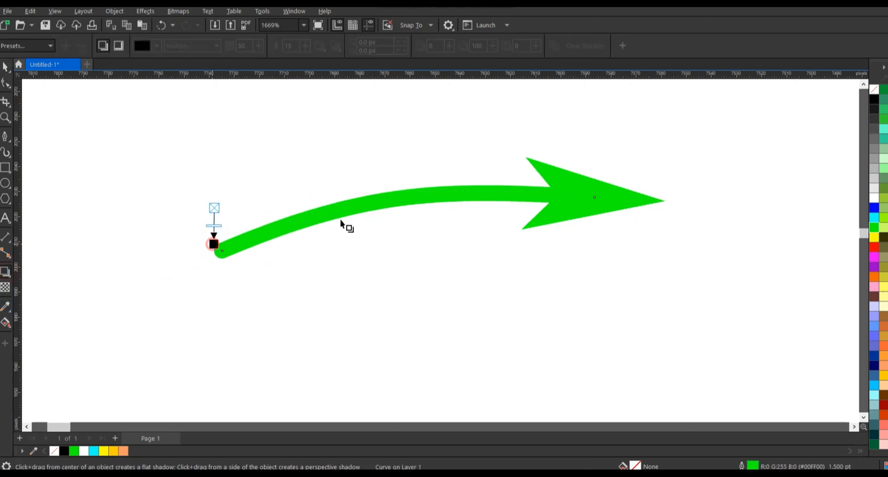
{"action": "left_click_drag", "start_coordinate": [341, 223], "coordinate": [666, 205]}
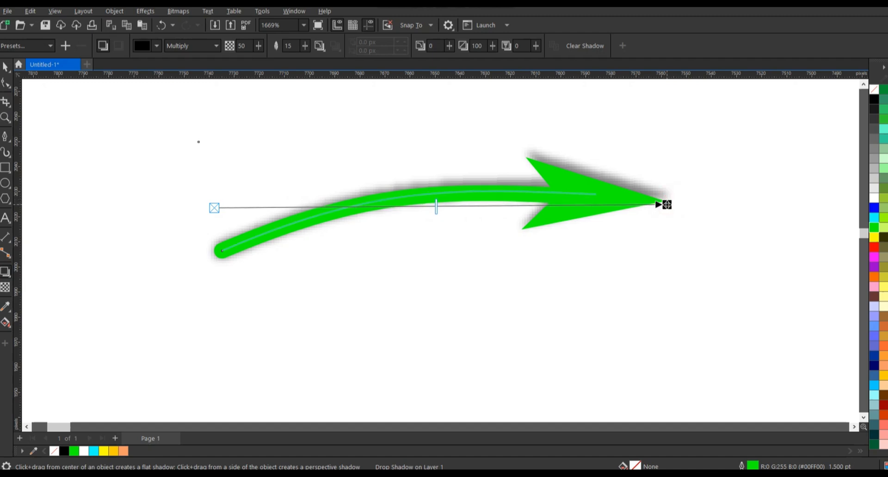
{"action": "left_click", "coordinate": [216, 47]}
{"action": "left_click", "coordinate": [202, 56]}
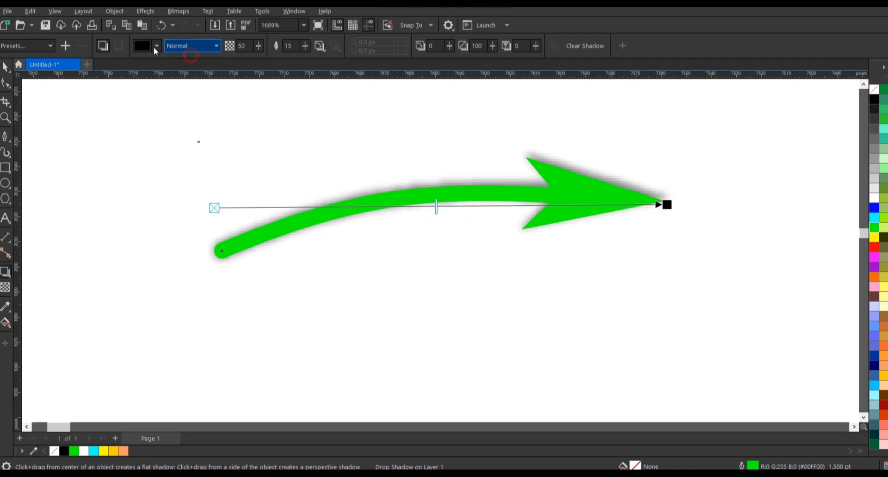
{"action": "left_click", "coordinate": [159, 46]}
{"action": "left_click", "coordinate": [204, 114]}
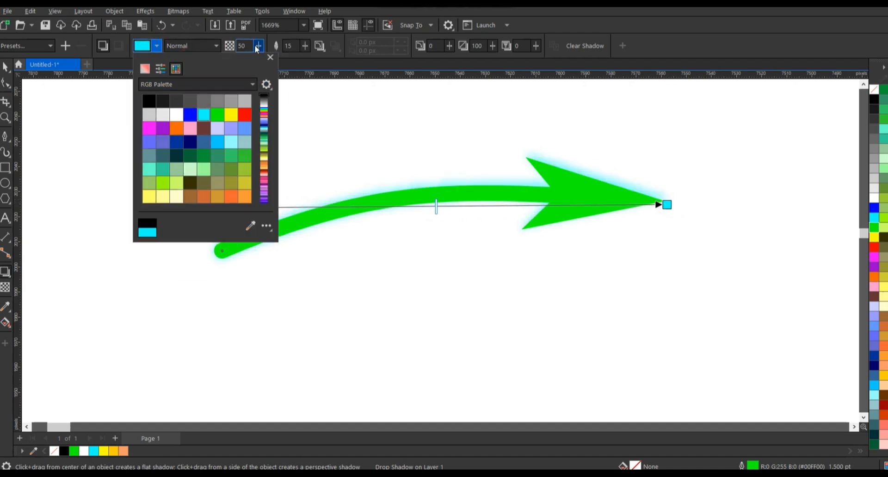
Set the arrow shadow's opacity to 80 and feathering to 20, and change the feathering direction so the glow spreads outward
{"action": "left_click", "coordinate": [241, 45]}
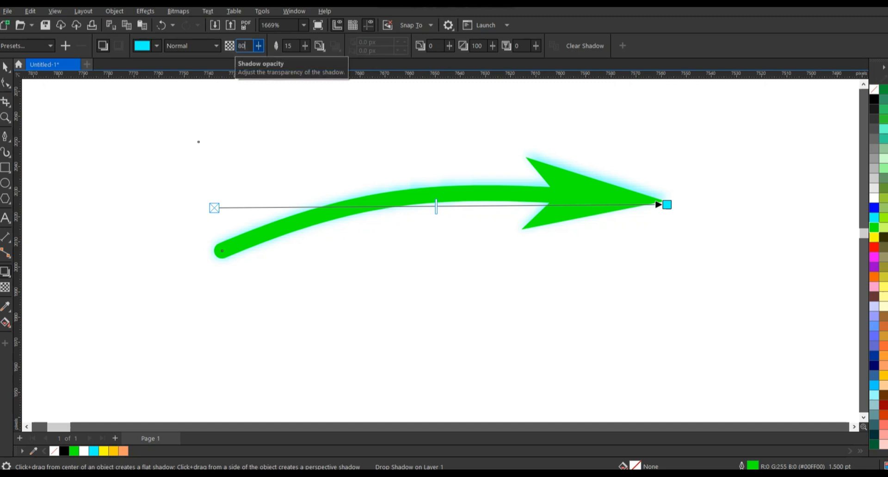
{"action": "type", "text": "80"}
{"action": "left_click", "coordinate": [289, 45]}
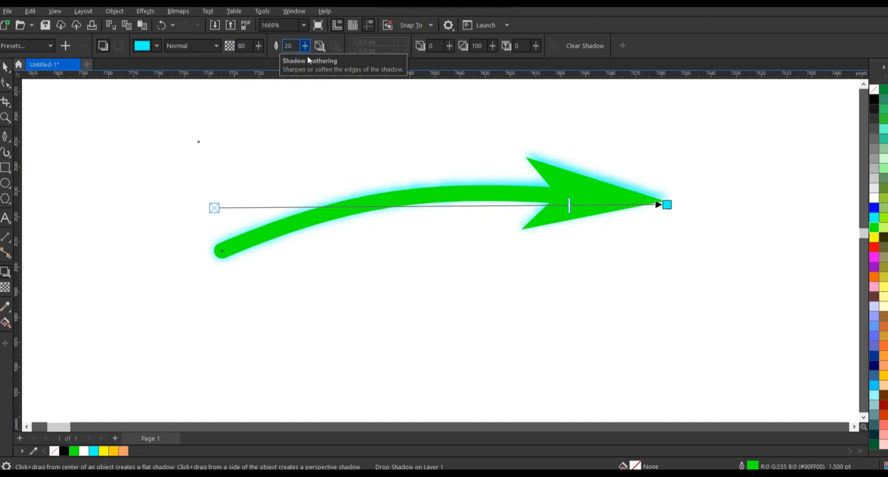
{"action": "left_click", "coordinate": [325, 54]}
{"action": "left_click", "coordinate": [345, 99]}
Break the cyan drop shadow apart from the arrow and recolour the arrow white
{"action": "scroll", "coordinate": [340, 160], "scroll_direction": "down", "scroll_amount": 2}
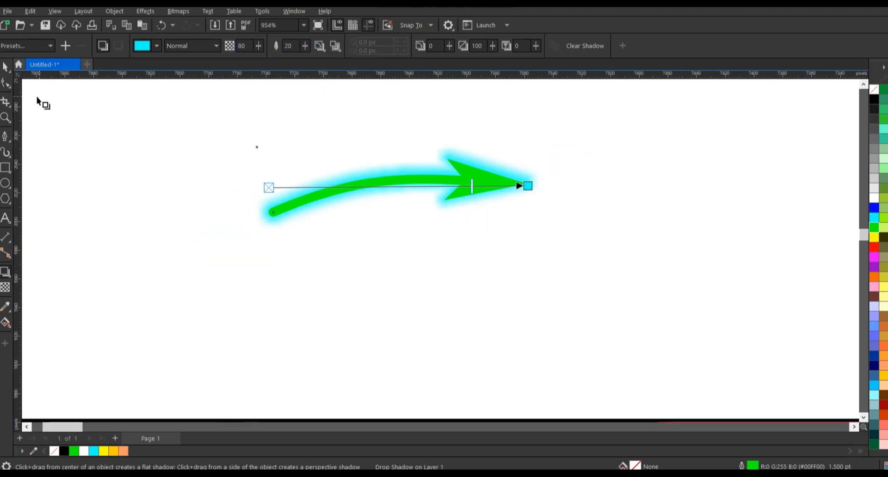
{"action": "key", "text": "space"}
{"action": "left_click", "coordinate": [110, 12]}
{"action": "left_click", "coordinate": [157, 262]}
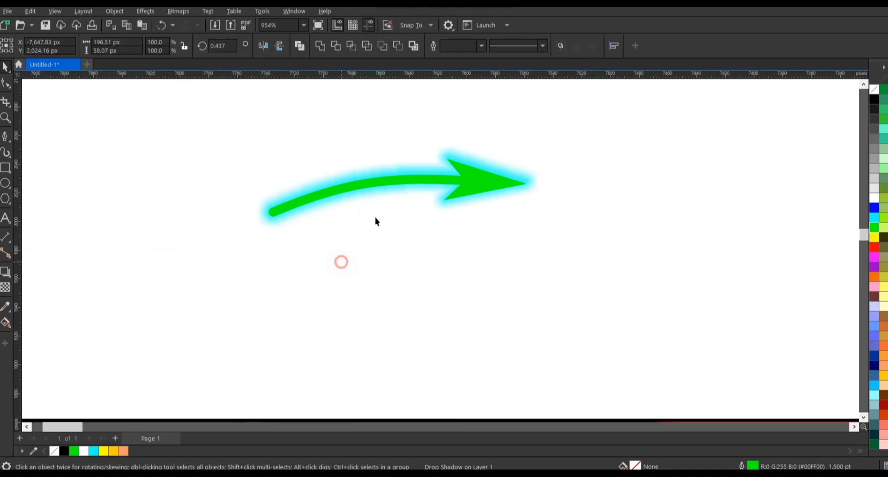
{"action": "left_click", "coordinate": [876, 199]}
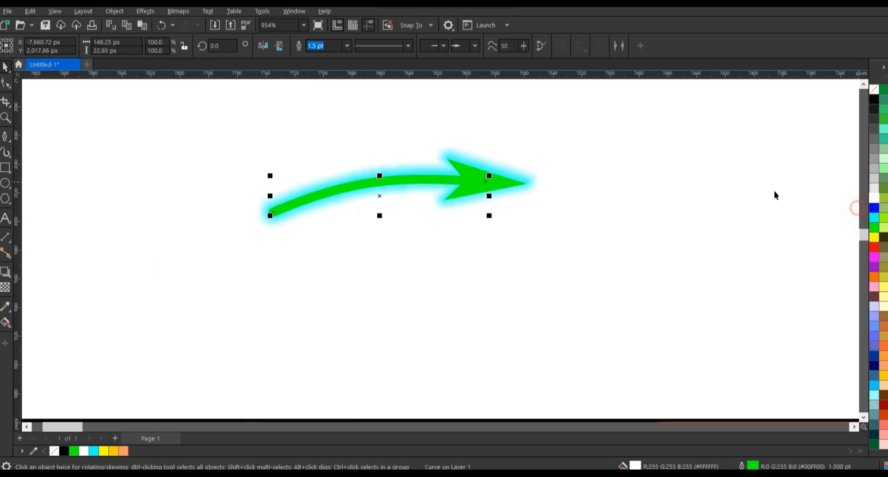
Group the arrow with its cyan glow and place the group on the thumbnail between the man's face and the title
{"action": "left_click_drag", "start_coordinate": [633, 115], "coordinate": [270, 264]}
{"action": "key", "text": "ctrl+g"}
{"action": "scroll", "coordinate": [427, 167], "scroll_direction": "down", "scroll_amount": 3}
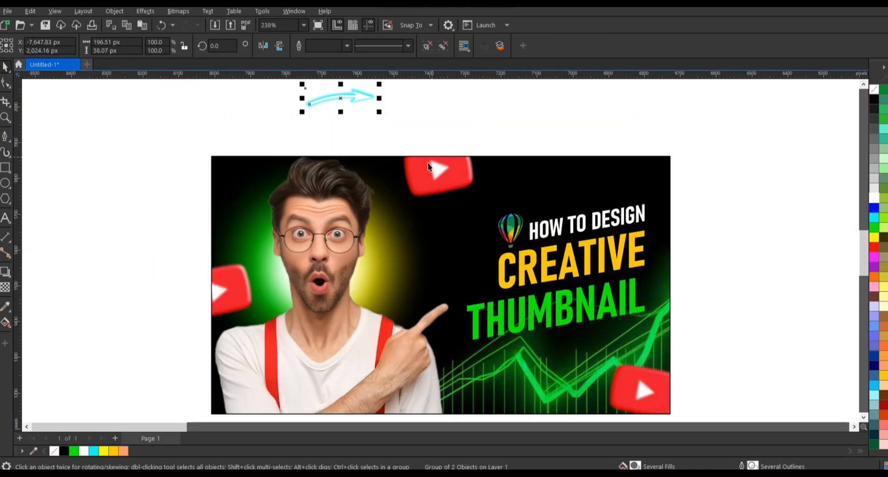
{"action": "left_click_drag", "start_coordinate": [368, 140], "coordinate": [456, 278]}
{"action": "left_click", "coordinate": [370, 123]}
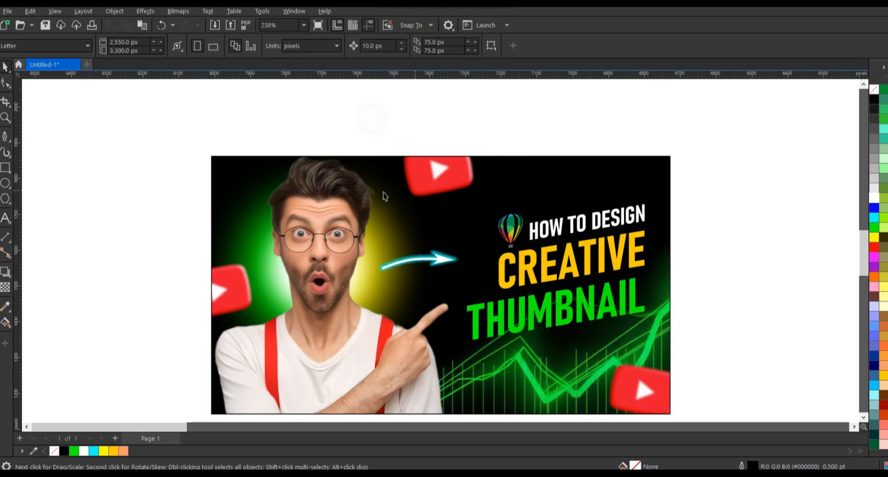
Preview the finished thumbnail in full screen
{"action": "scroll", "coordinate": [419, 277], "scroll_direction": "down", "scroll_amount": 2}
{"action": "scroll", "coordinate": [419, 276], "scroll_direction": "up", "scroll_amount": 1}
{"action": "key", "text": "F9"}
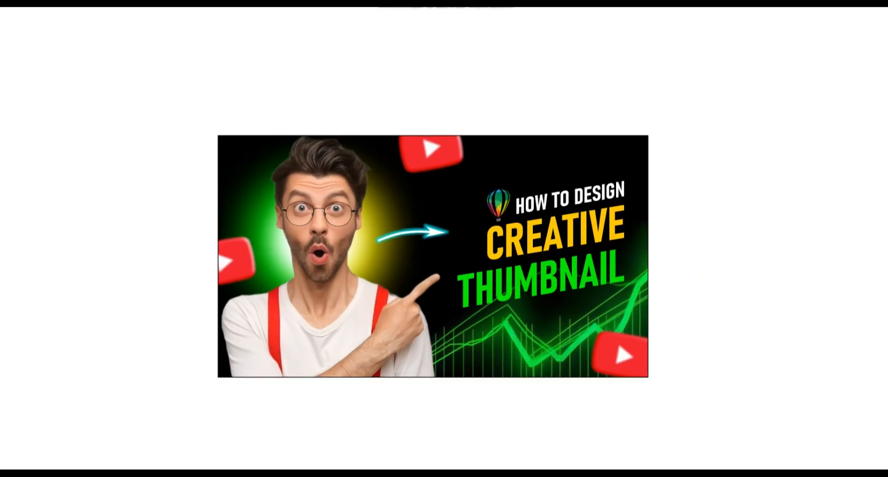